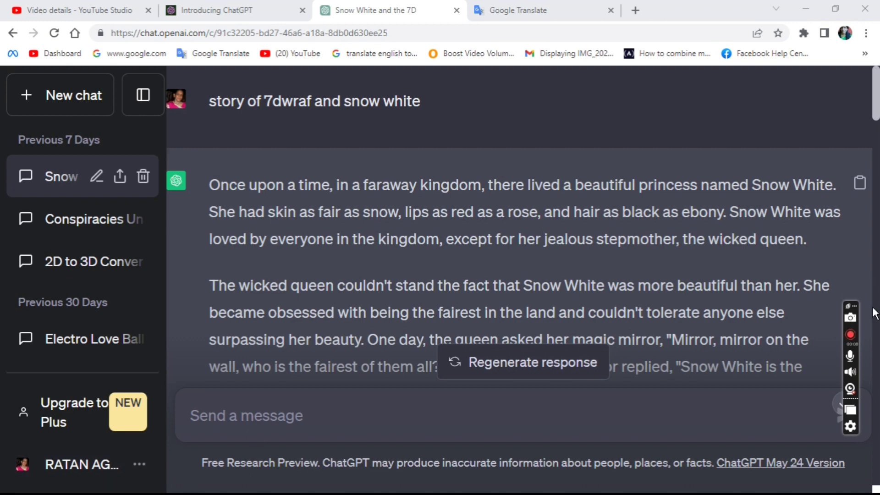
Read through the Snow White story and prompts in ChatGPT, and check the story document in Word
{"action": "scroll", "coordinate": [873, 314], "scroll_direction": "down", "scroll_amount": 5}
{"action": "scroll", "coordinate": [840, 316], "scroll_direction": "down", "scroll_amount": 5}
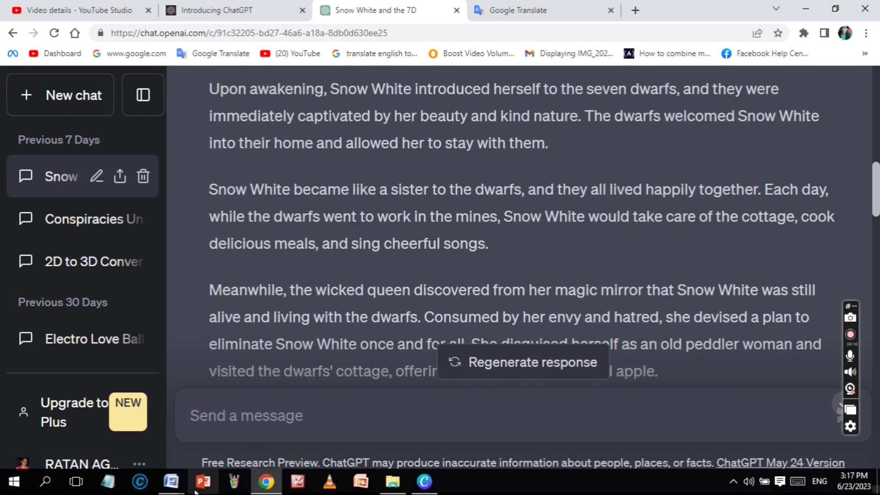
{"action": "left_click", "coordinate": [181, 489]}
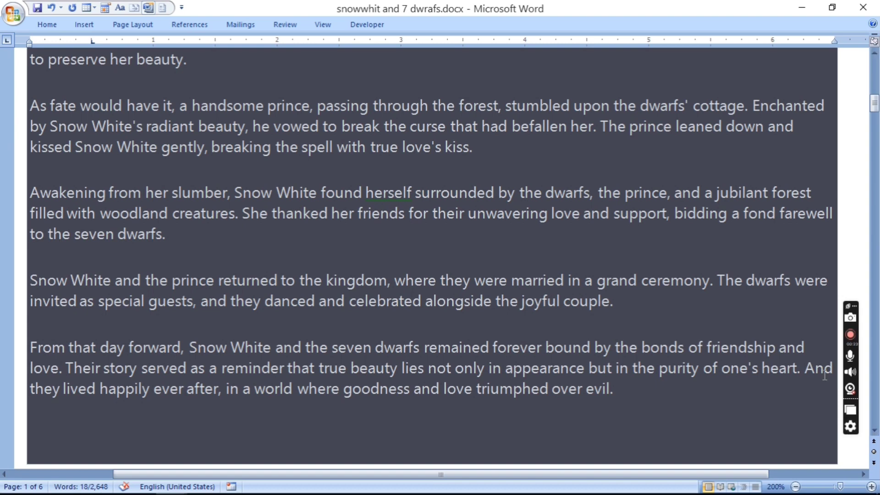
{"action": "left_click", "coordinate": [874, 403]}
{"action": "mouse_move", "coordinate": [346, 492]}
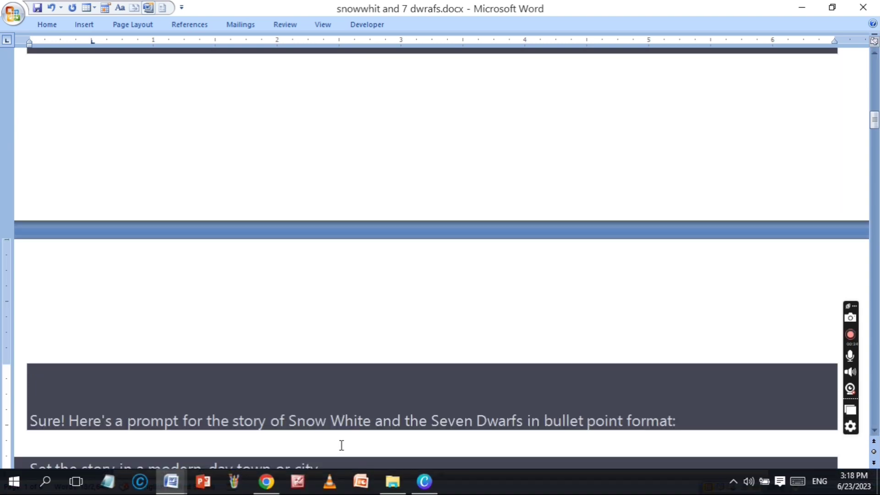
{"action": "left_click", "coordinate": [274, 490]}
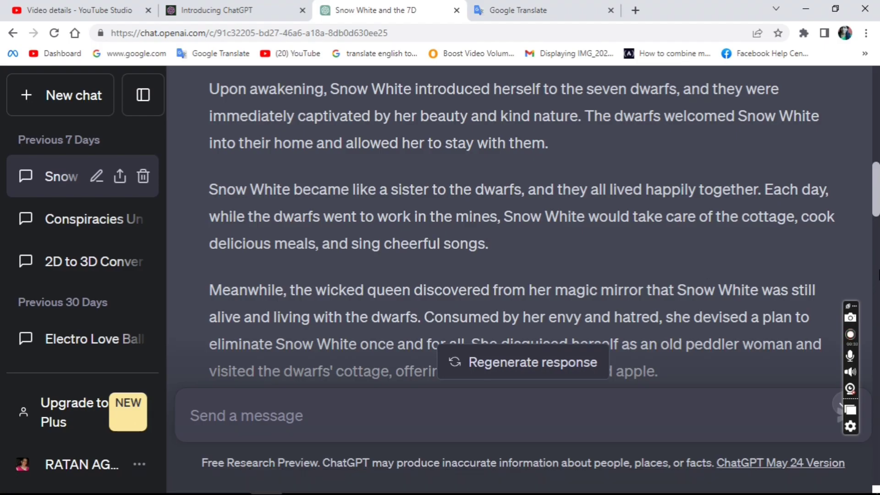
{"action": "scroll", "coordinate": [523, 220], "scroll_direction": "down", "scroll_amount": 5}
{"action": "scroll", "coordinate": [523, 220], "scroll_direction": "down", "scroll_amount": 5}
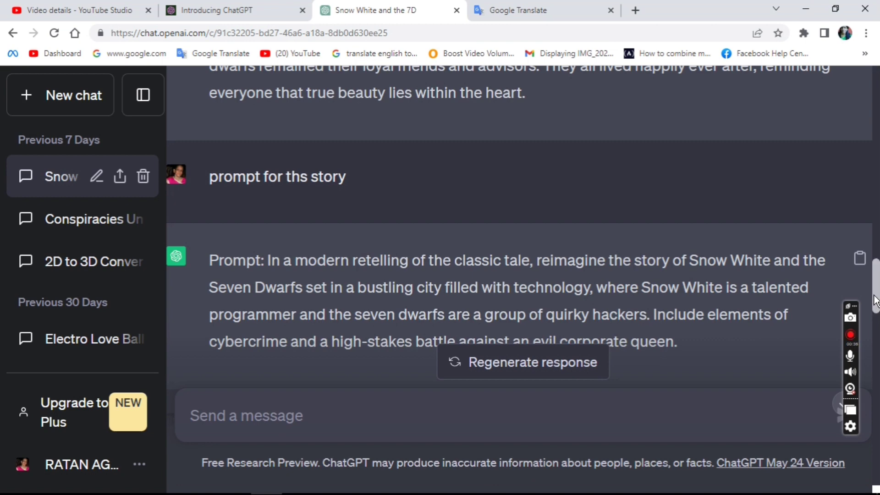
{"action": "scroll", "coordinate": [876, 317], "scroll_direction": "down", "scroll_amount": 2}
{"action": "left_click_drag", "start_coordinate": [879, 317], "coordinate": [879, 448]}
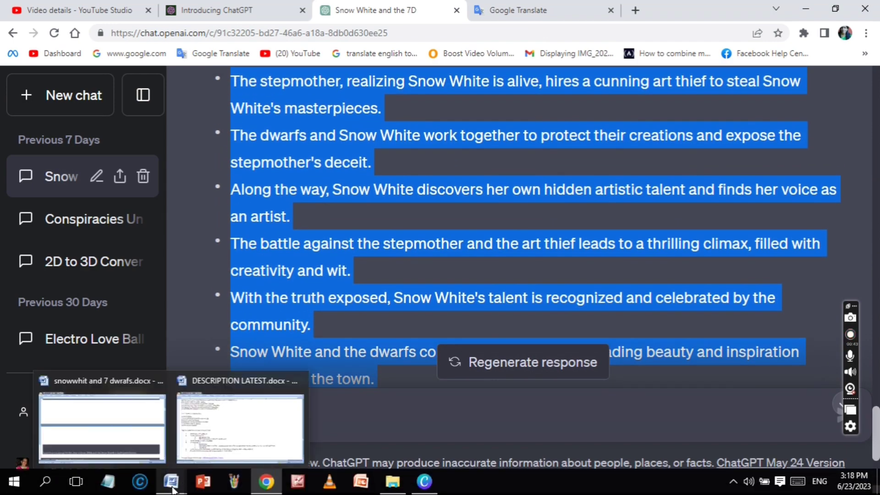
Switch to snowwhit and 7 dwrafs.docx in Word and view the list of story prompts on page 2
{"action": "left_click", "coordinate": [172, 489]}
{"action": "left_click", "coordinate": [125, 415]}
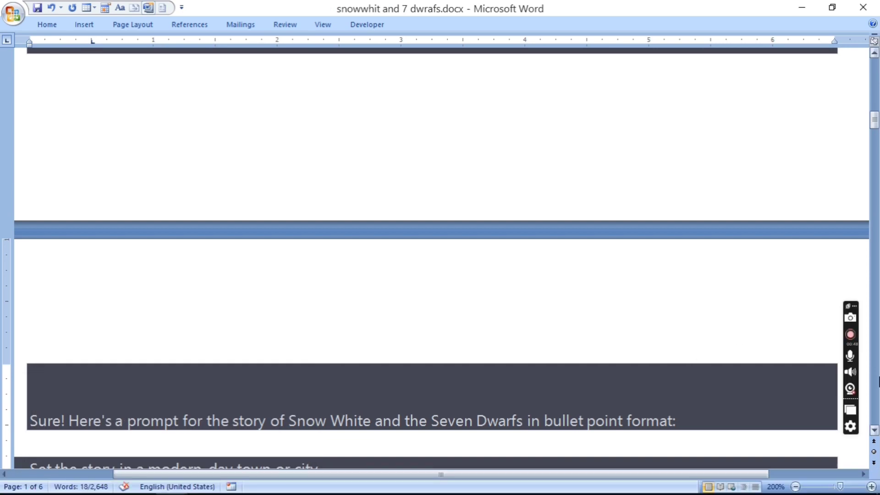
{"action": "left_click", "coordinate": [878, 377]}
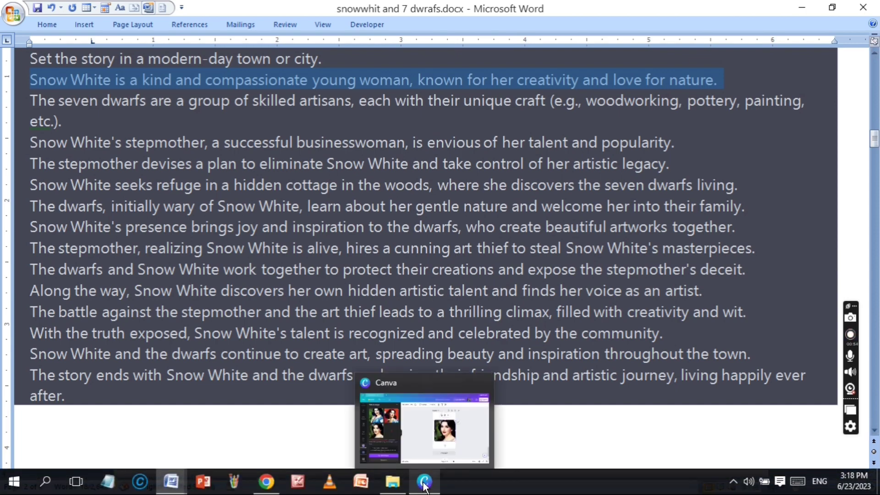
Switch to Canva, align and enlarge the Snow White portrait to page 6's full width, and add a blank page
{"action": "left_click", "coordinate": [417, 485]}
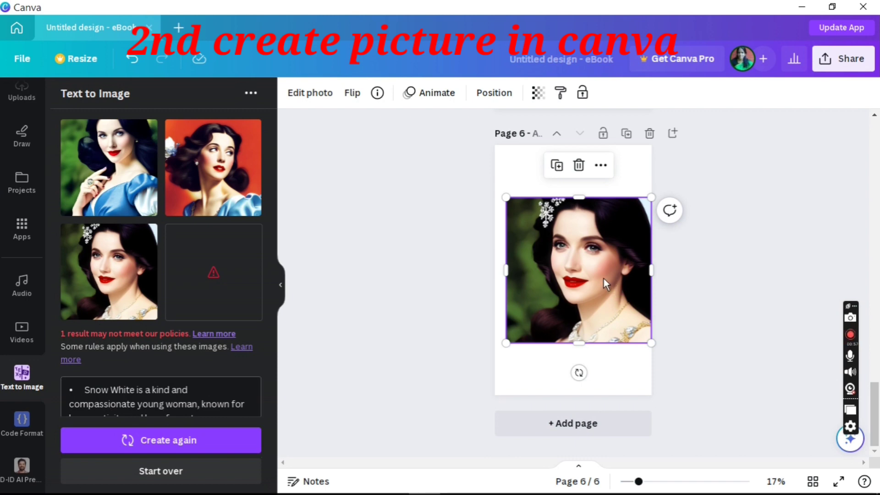
{"action": "left_click_drag", "start_coordinate": [603, 280], "coordinate": [594, 271]}
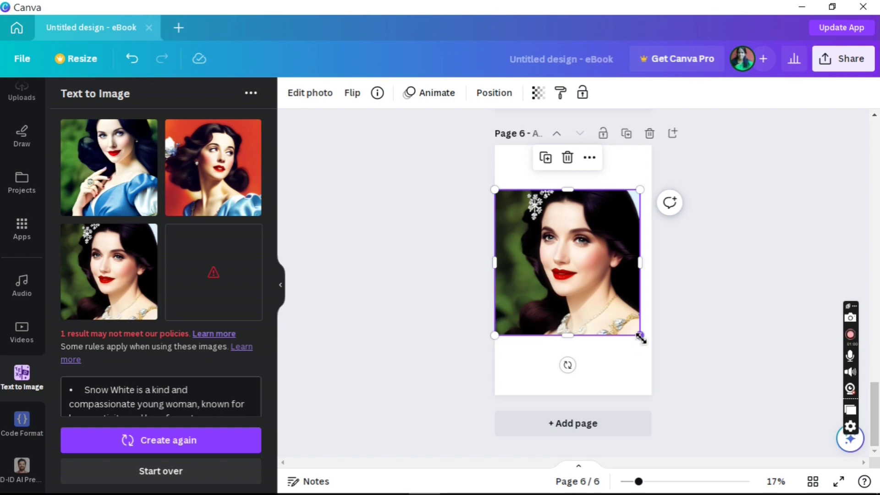
{"action": "left_click_drag", "start_coordinate": [641, 338], "coordinate": [648, 351]}
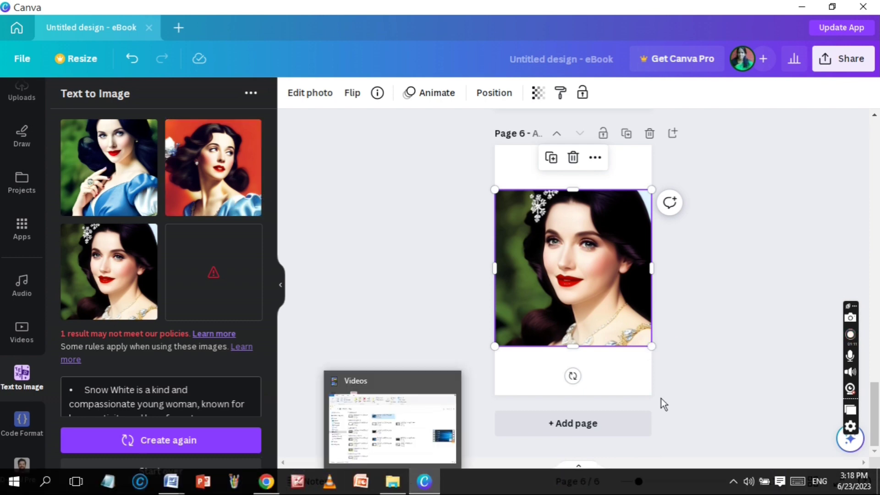
{"action": "left_click", "coordinate": [598, 424]}
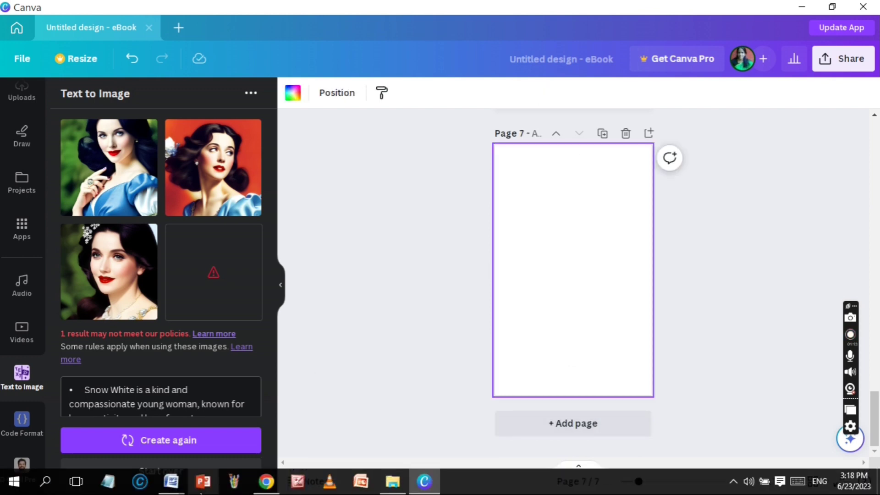
In the Word story document, select the full sentence starting "The seven dwarfs are a group of skilled artisans" to copy it
{"action": "mouse_move", "coordinate": [171, 484]}
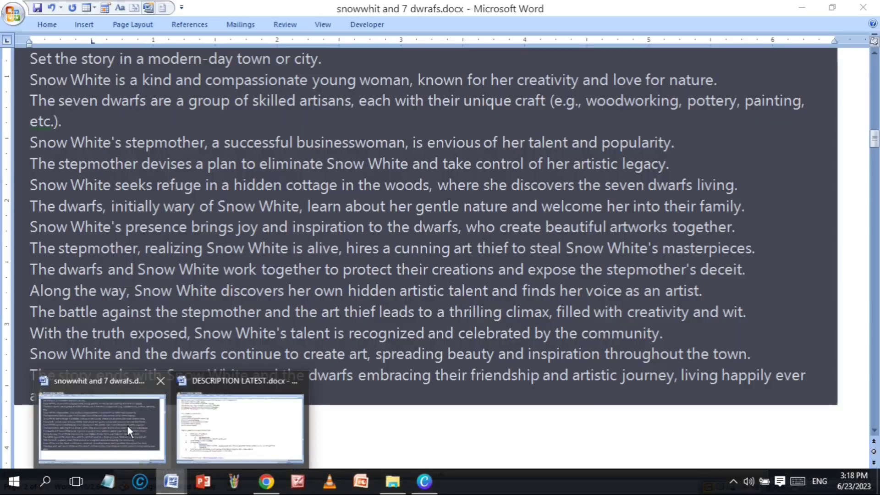
{"action": "left_click", "coordinate": [127, 425]}
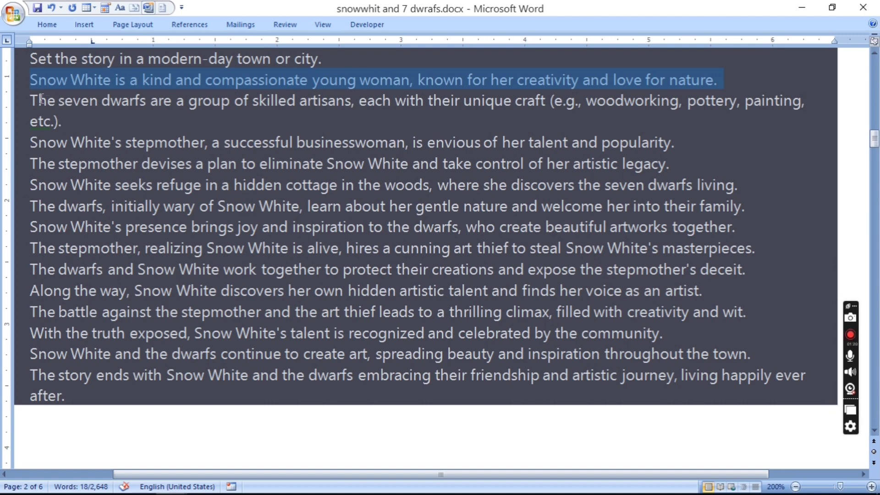
{"action": "left_click_drag", "start_coordinate": [40, 99], "coordinate": [476, 133]}
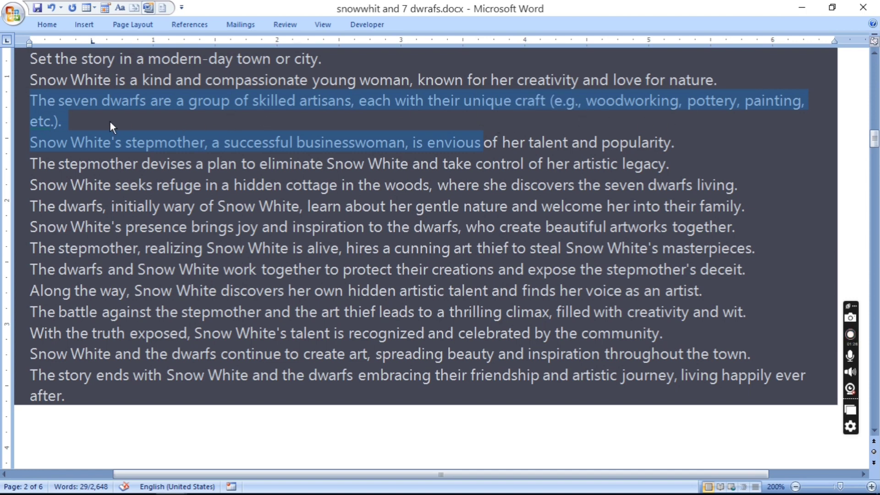
{"action": "left_click", "coordinate": [68, 119], "text": "shift"}
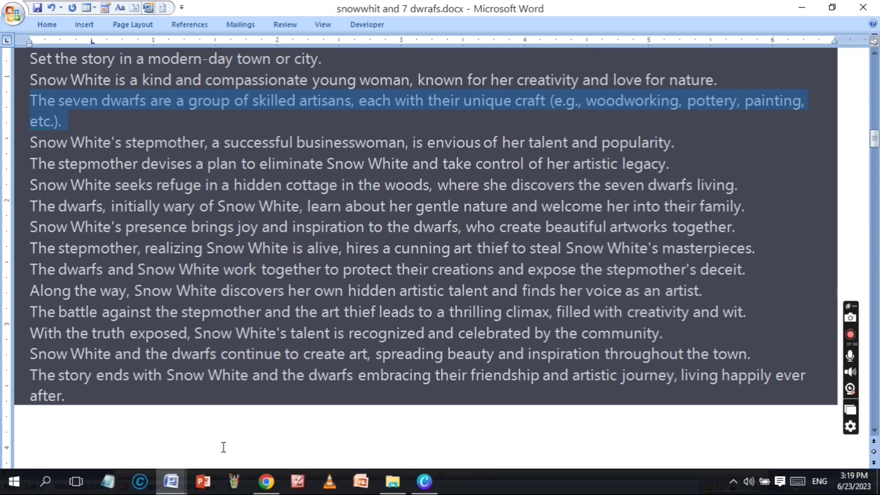
In Canva, replace the Text to Image prompt with the copied seven dwarfs sentence and generate the images
{"action": "left_click", "coordinate": [423, 490]}
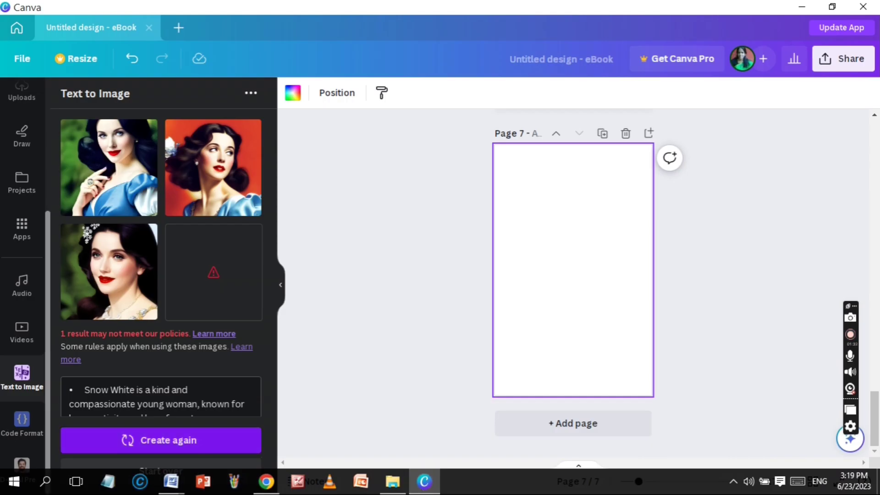
{"action": "left_click", "coordinate": [85, 389]}
{"action": "key", "text": "ctrl+a"}
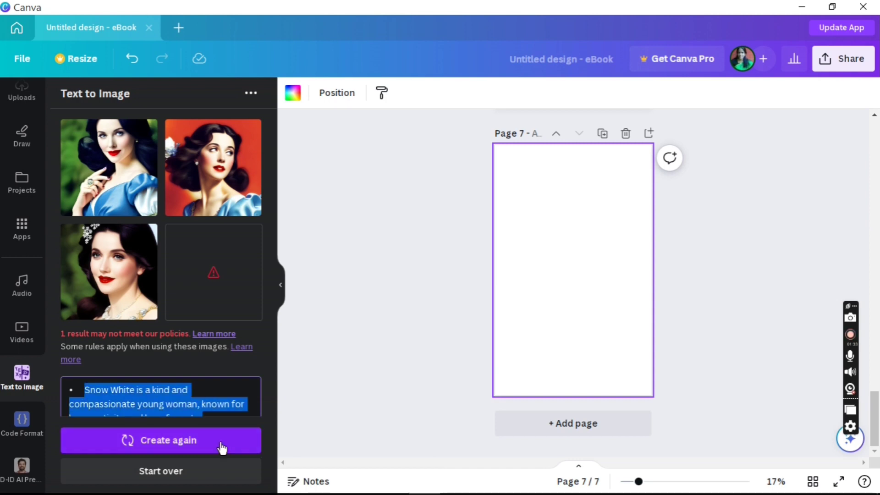
{"action": "key", "text": "ctrl+v"}
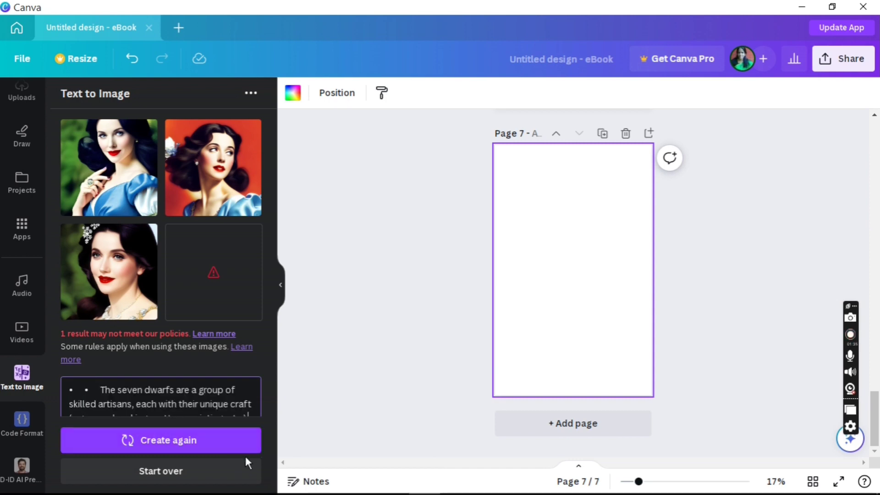
{"action": "left_click", "coordinate": [186, 442]}
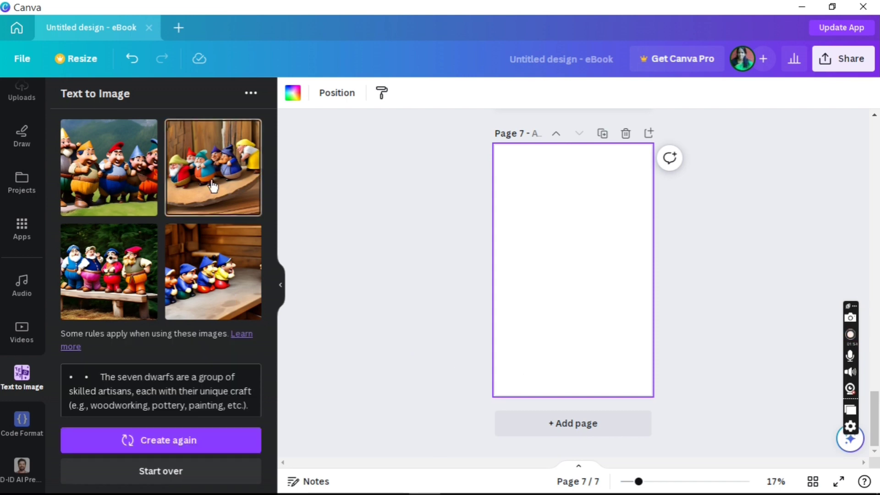
Place the generated picture of dwarf figures on carved wood on page 7
{"action": "left_click", "coordinate": [213, 186]}
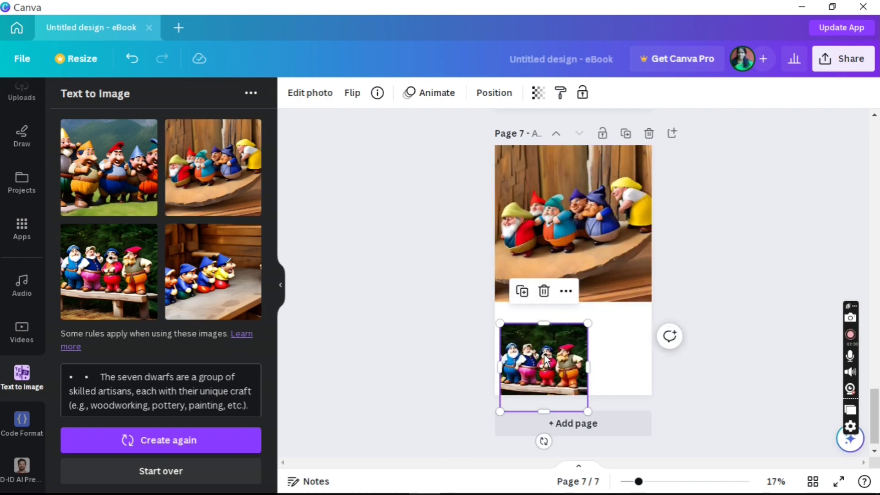
{"action": "right_click", "coordinate": [544, 362]}
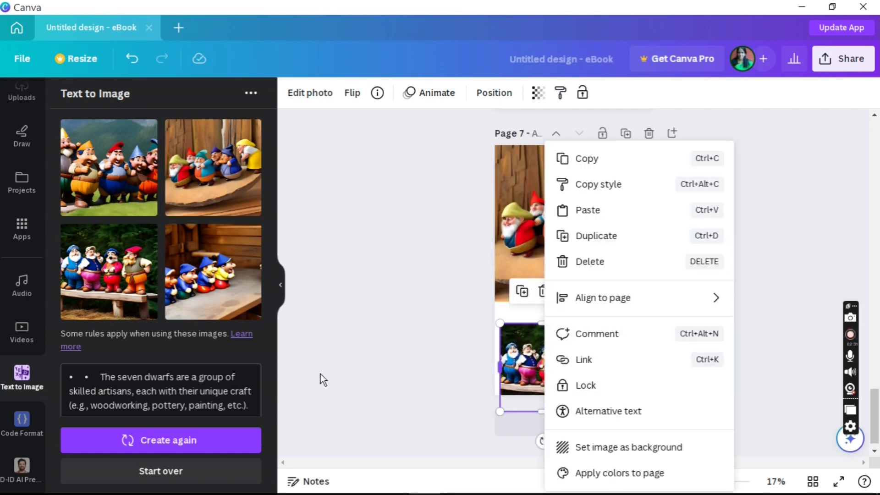
In the Word story document, select the sentence "Snow White's stepmother, a successful businesswoman, is envious of her talent and popularity."
{"action": "mouse_move", "coordinate": [171, 490]}
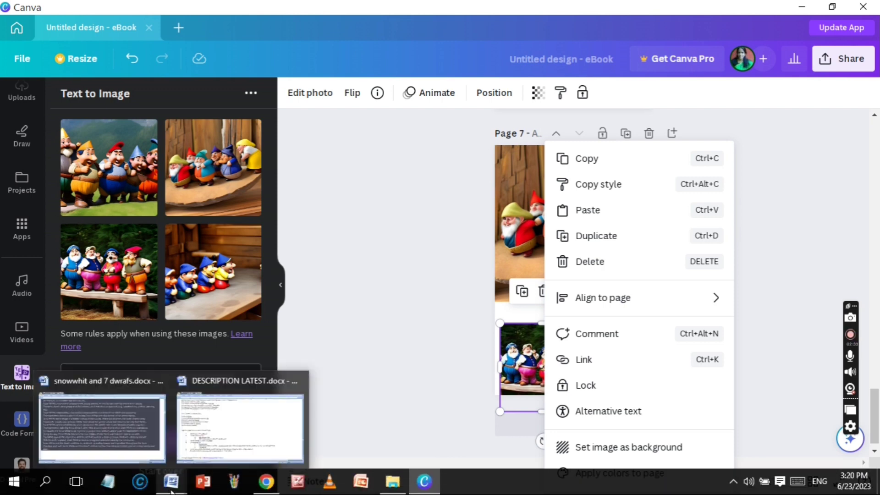
{"action": "left_click", "coordinate": [470, 348]}
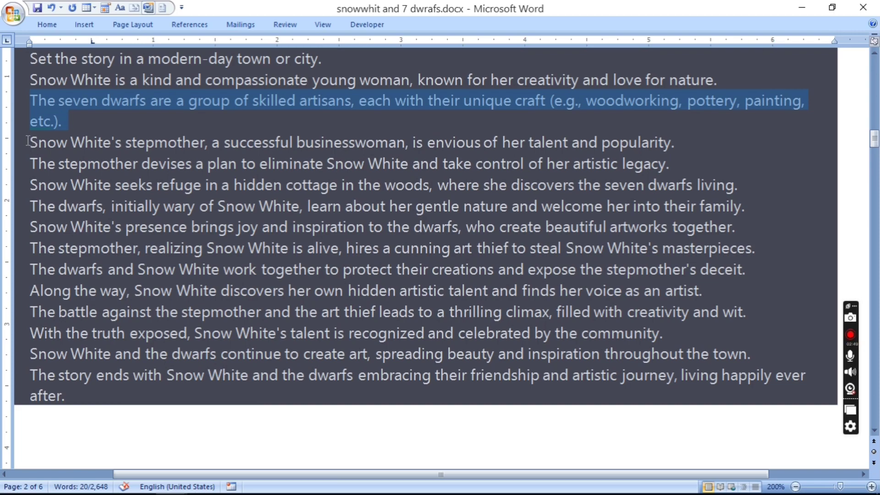
{"action": "left_click_drag", "start_coordinate": [32, 144], "coordinate": [347, 158]}
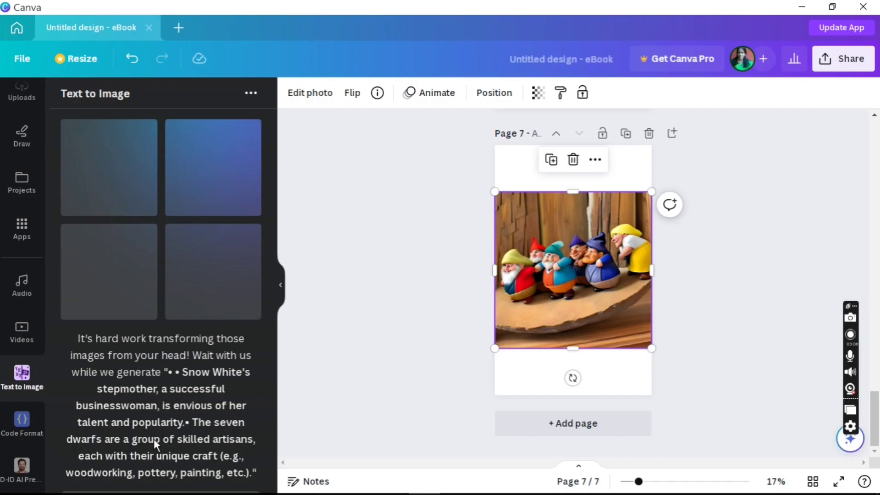
Add page 8 in Canva and place the generated picture of Snow White with the bearded man in its upper-left area
{"action": "left_click", "coordinate": [565, 423]}
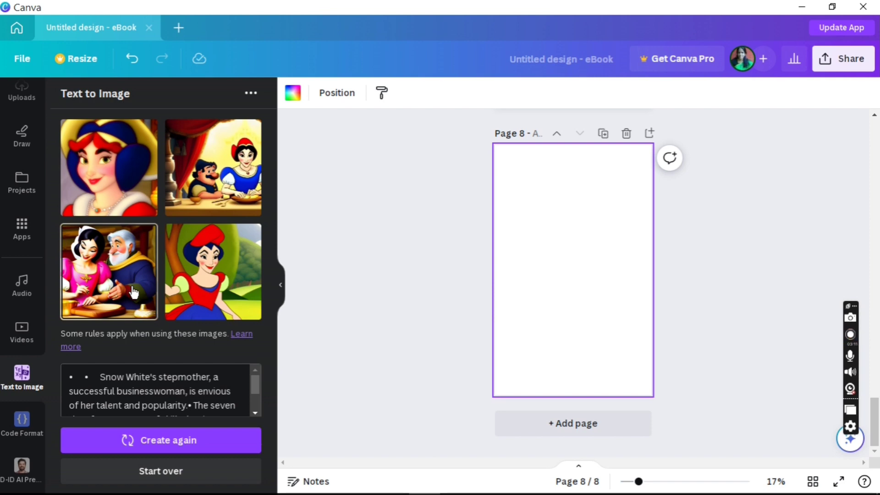
{"action": "left_click", "coordinate": [133, 292]}
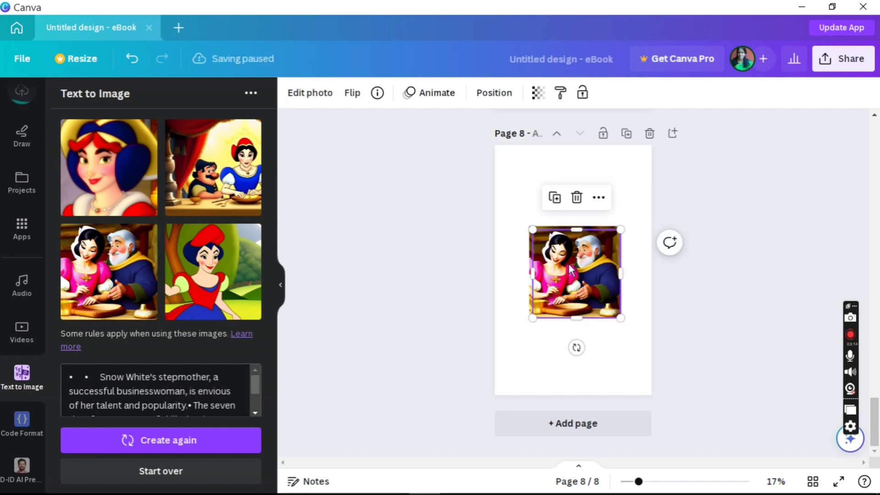
{"action": "left_click_drag", "start_coordinate": [568, 254], "coordinate": [550, 180]}
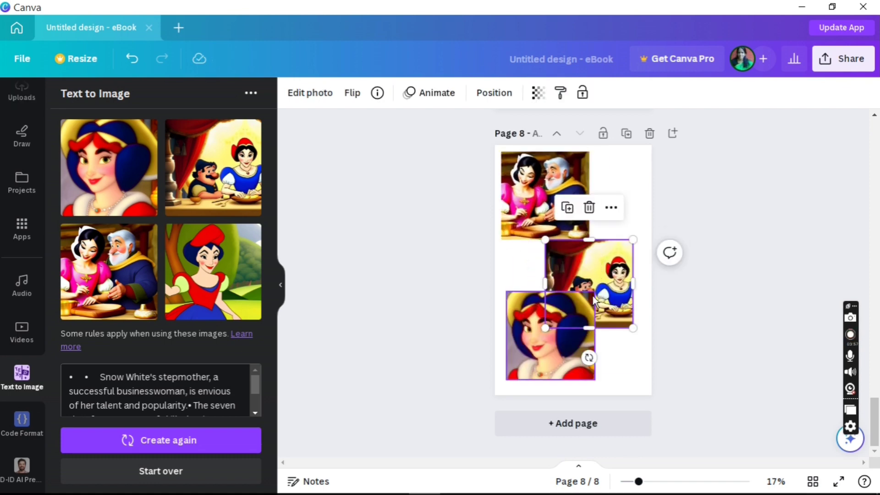
Shrink the Snow White portrait in the lower-left area of page 8 and generate a new set of images
{"action": "left_click", "coordinate": [594, 301]}
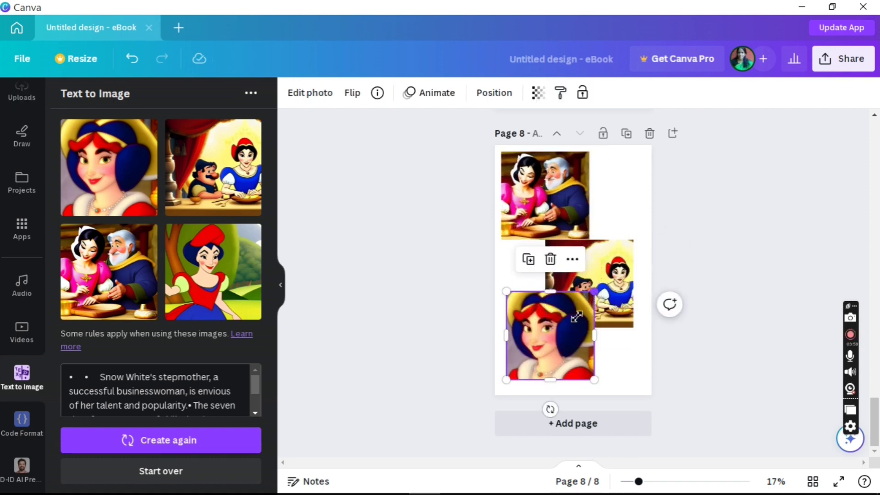
{"action": "left_click_drag", "start_coordinate": [595, 293], "coordinate": [570, 318]}
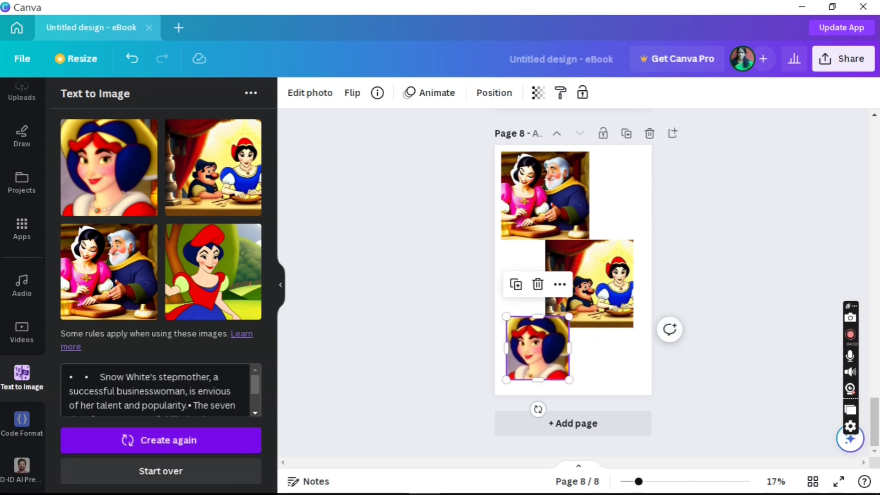
{"action": "mouse_move", "coordinate": [140, 485]}
{"action": "left_click", "coordinate": [178, 441]}
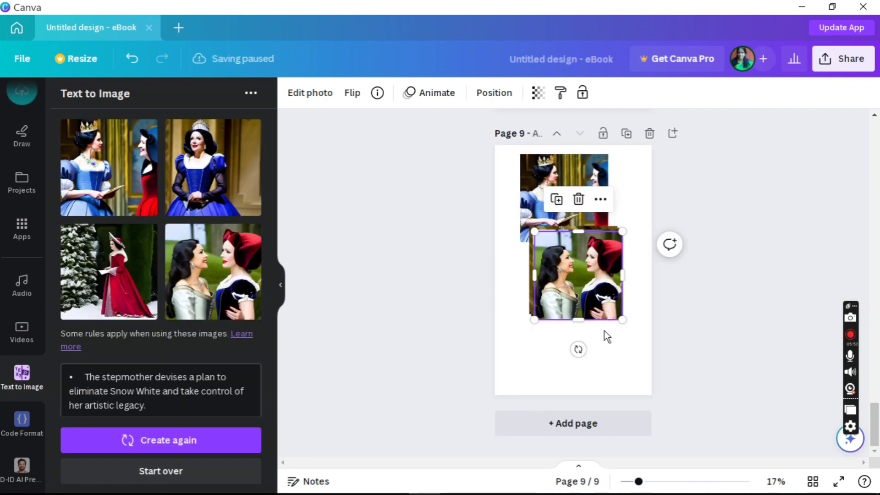
Replace the overlapping picture of the two women with a duplicate lower on page 9, and add another page
{"action": "key", "text": "ctrl+d"}
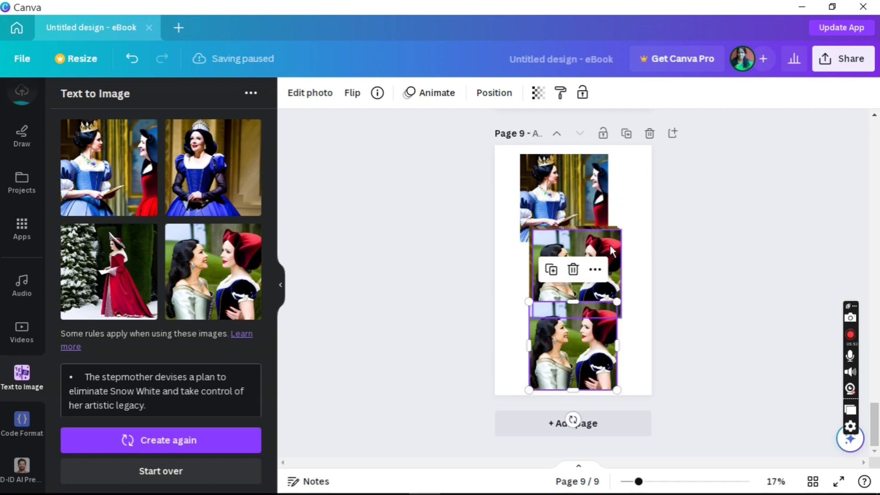
{"action": "left_click", "coordinate": [609, 245]}
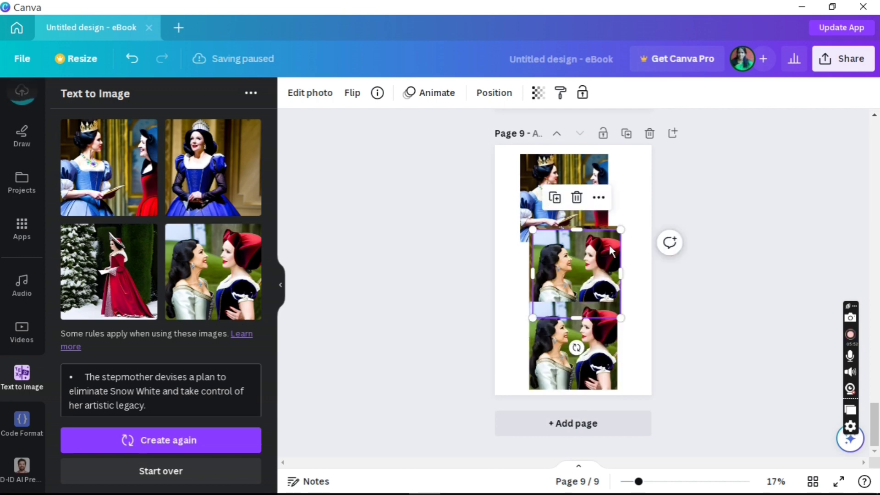
{"action": "key", "text": "Delete"}
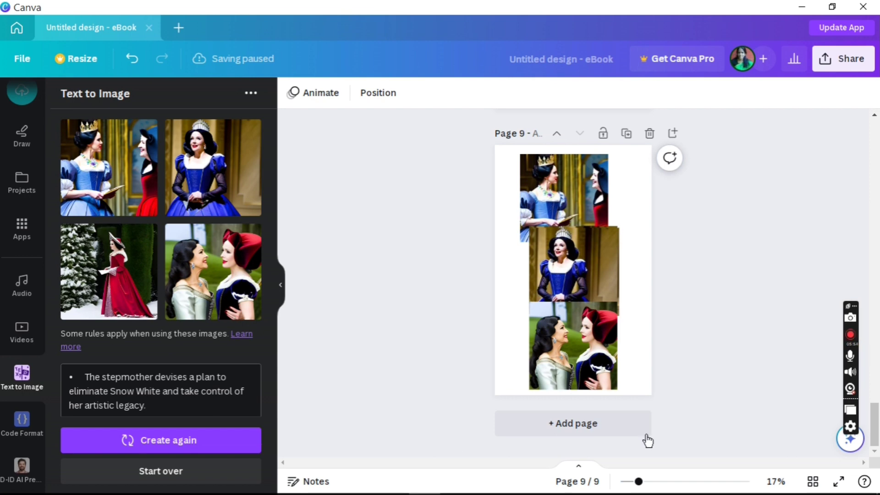
{"action": "left_click", "coordinate": [612, 429]}
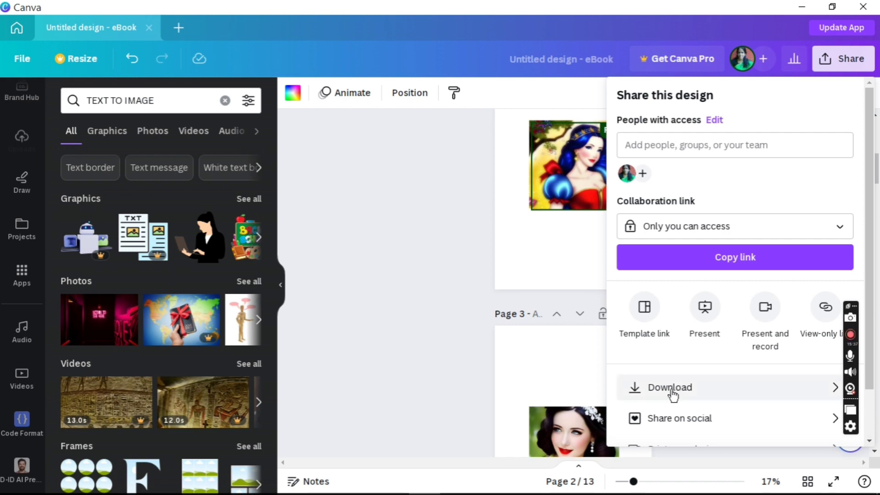
Download all 13 pages of the eBook as a standard PDF, replacing the existing snow white.pdf in Downloads
{"action": "left_click", "coordinate": [674, 387]}
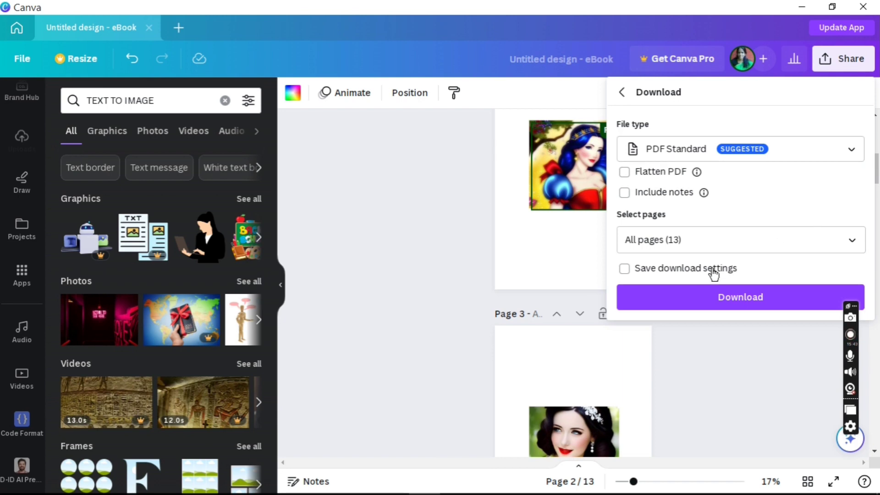
{"action": "left_click", "coordinate": [775, 299]}
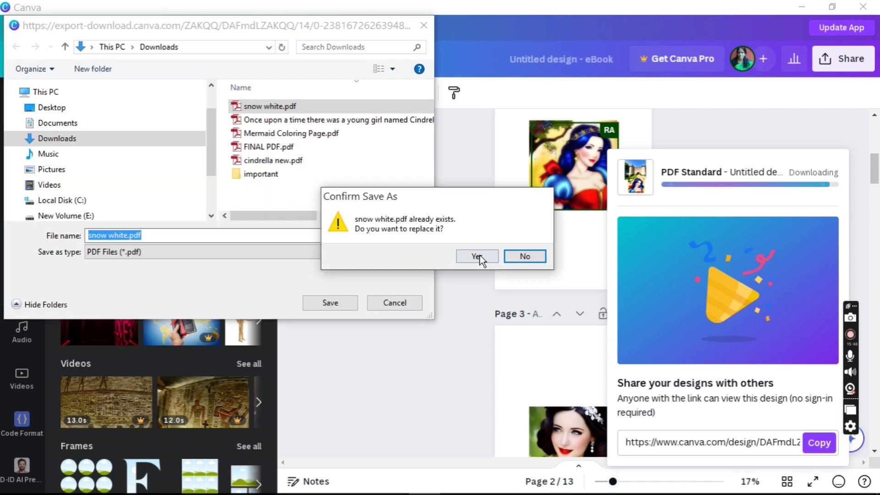
{"action": "left_click", "coordinate": [479, 255]}
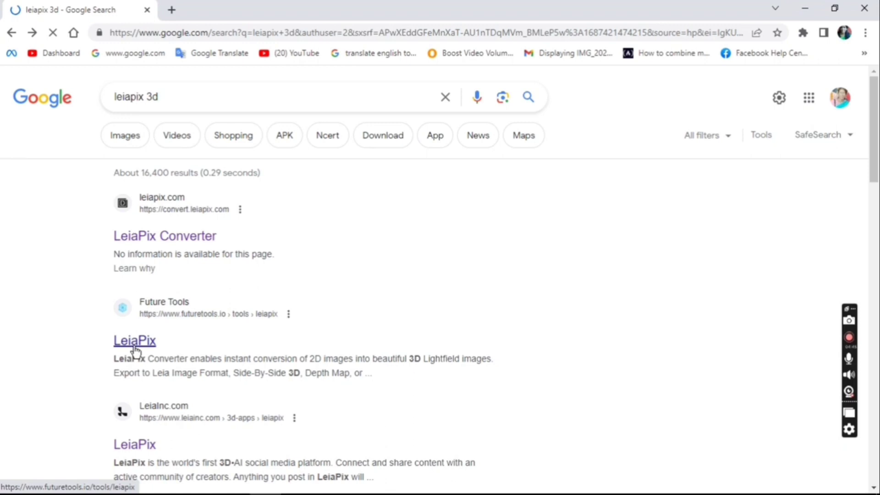
In Chrome, open LeiaPix Converter through its Future Tools listing and sign in with a Google account, accepting the privacy terms
{"action": "left_click", "coordinate": [134, 342]}
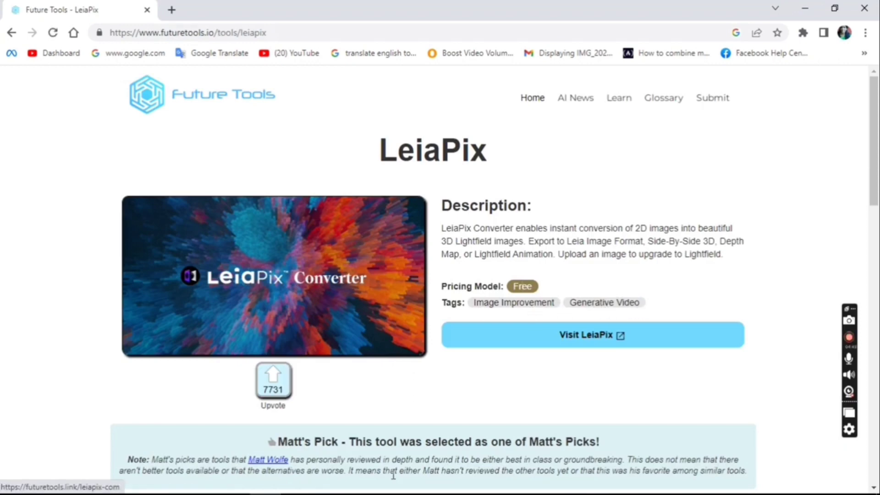
{"action": "left_click", "coordinate": [616, 337]}
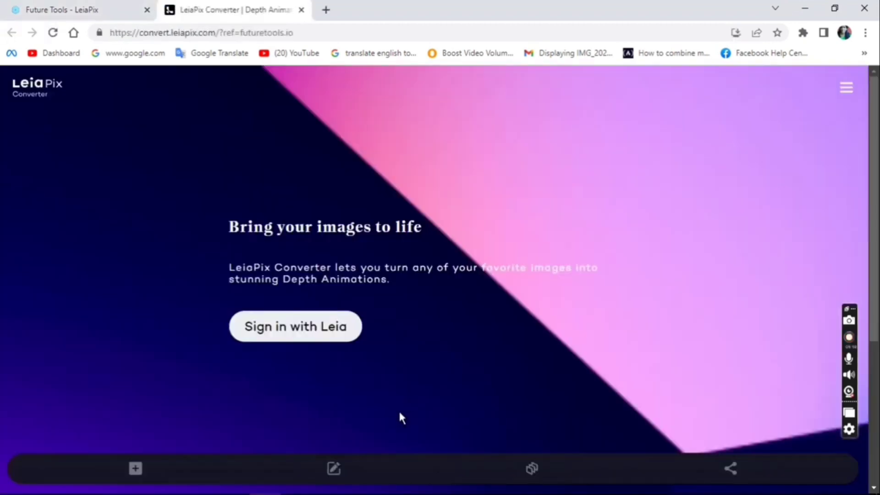
{"action": "left_click", "coordinate": [293, 326]}
{"action": "left_click", "coordinate": [384, 446]}
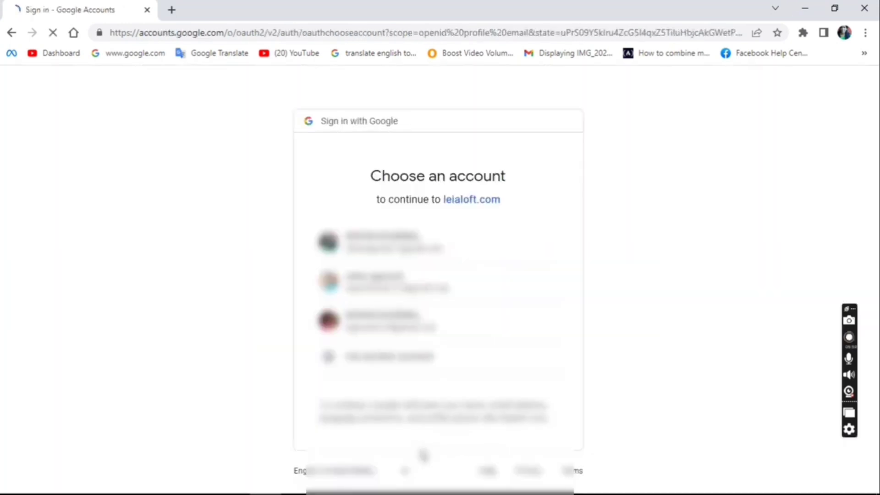
{"action": "left_click", "coordinate": [393, 291]}
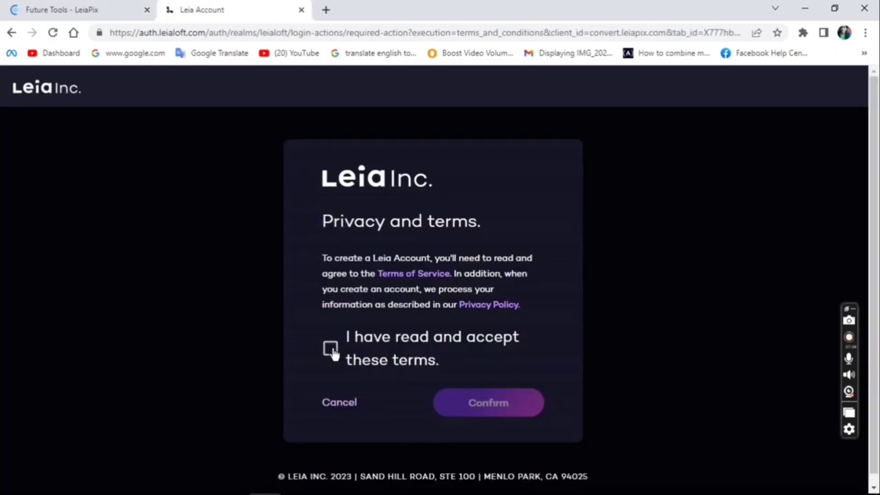
{"action": "left_click", "coordinate": [330, 349]}
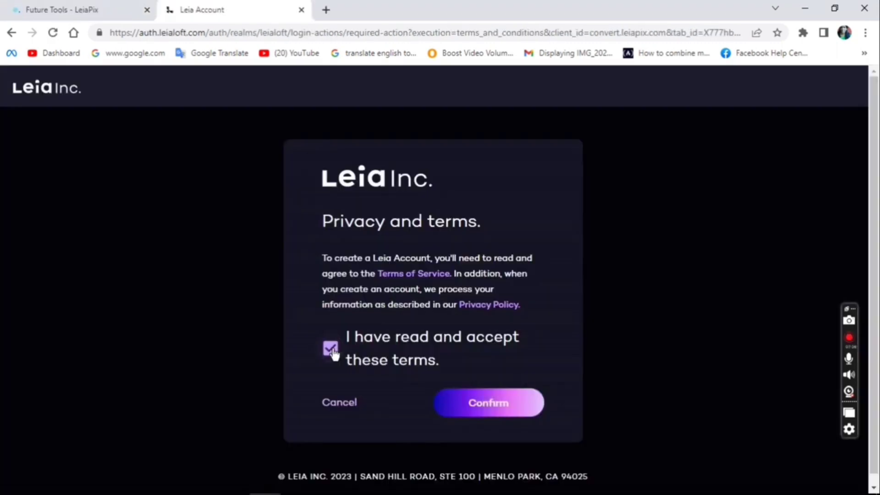
{"action": "left_click", "coordinate": [493, 403]}
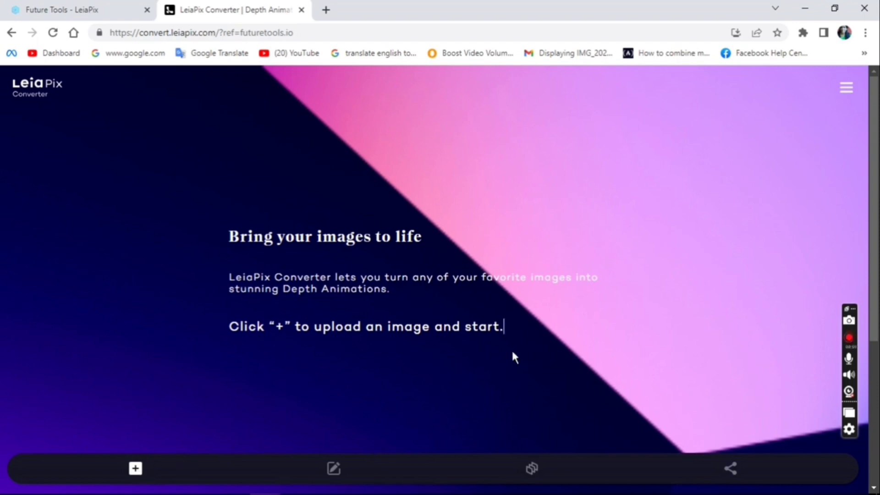
{"action": "left_click", "coordinate": [135, 472]}
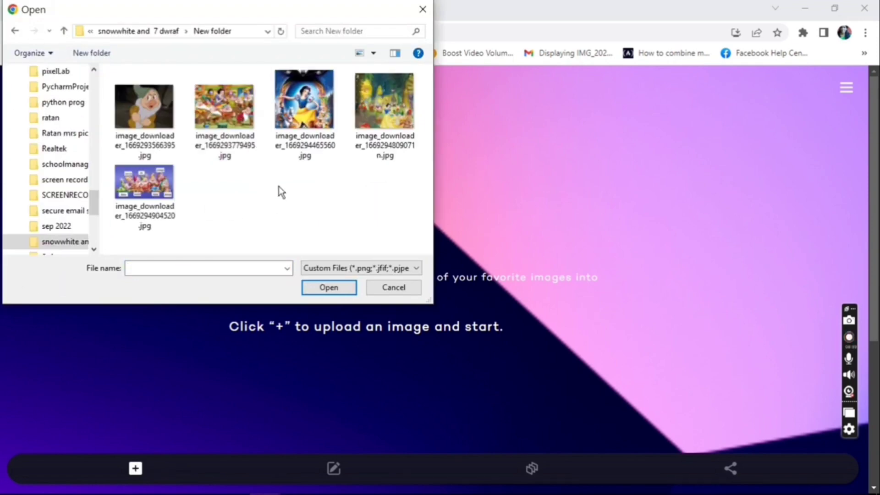
{"action": "left_click", "coordinate": [382, 101]}
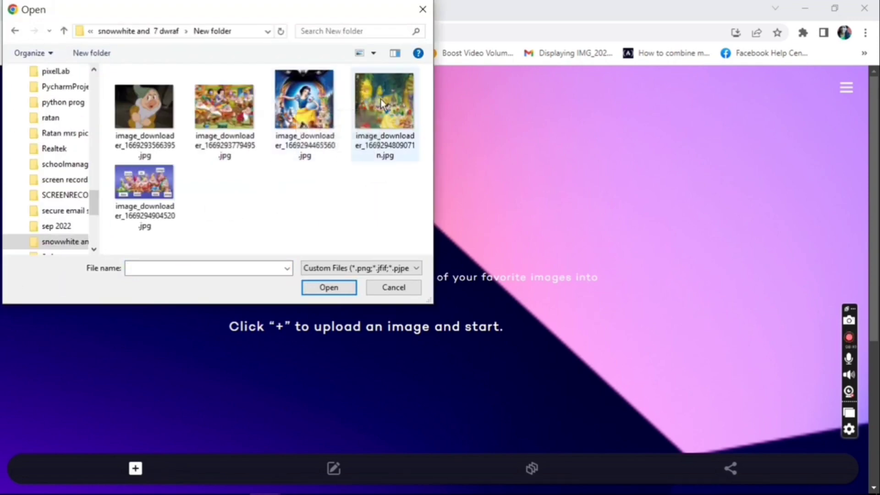
{"action": "double_click", "coordinate": [382, 100]}
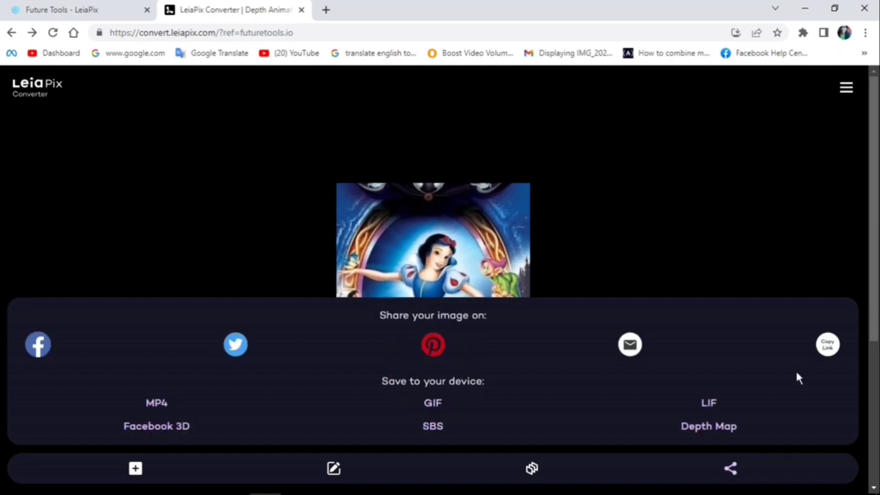
Export the Snow White depth animation as a full-size GIF
{"action": "left_click", "coordinate": [433, 403]}
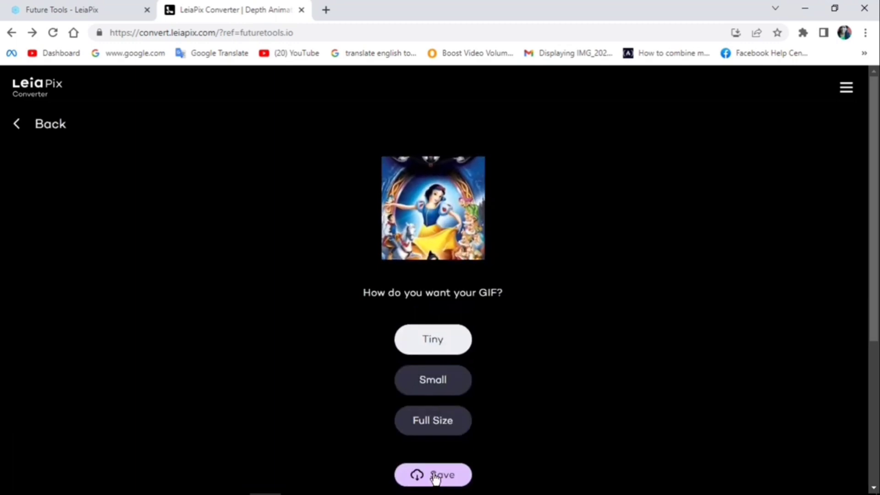
{"action": "left_click", "coordinate": [440, 429]}
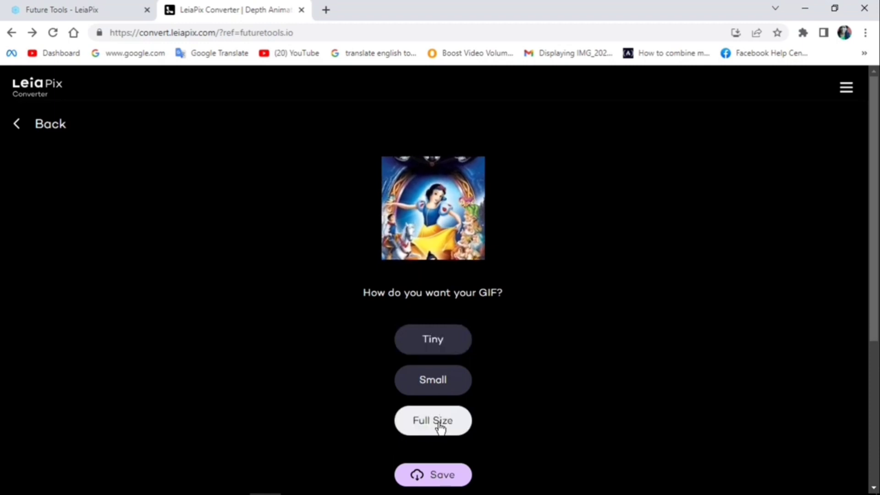
{"action": "left_click", "coordinate": [435, 476]}
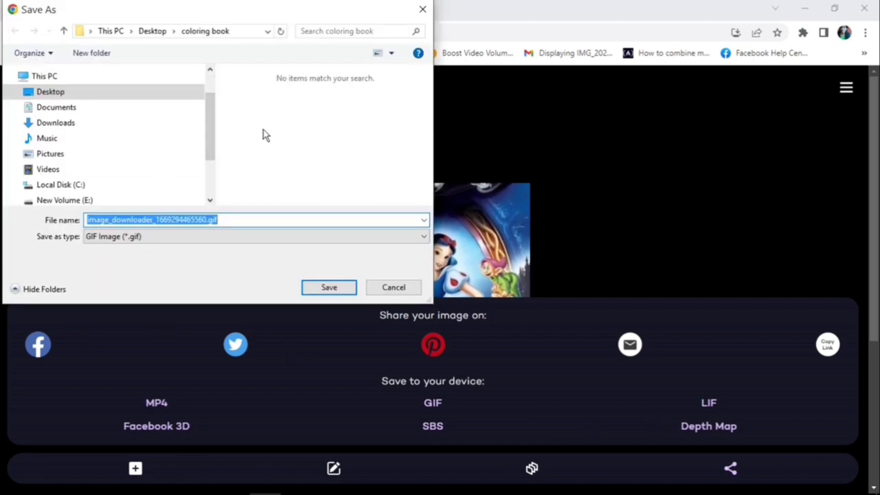
Save image_downloader_1669294465560.gif on drive F: in New folder inside the "snowwhite and 7 dwraf" folder
{"action": "scroll", "coordinate": [211, 174], "scroll_direction": "down", "scroll_amount": 2}
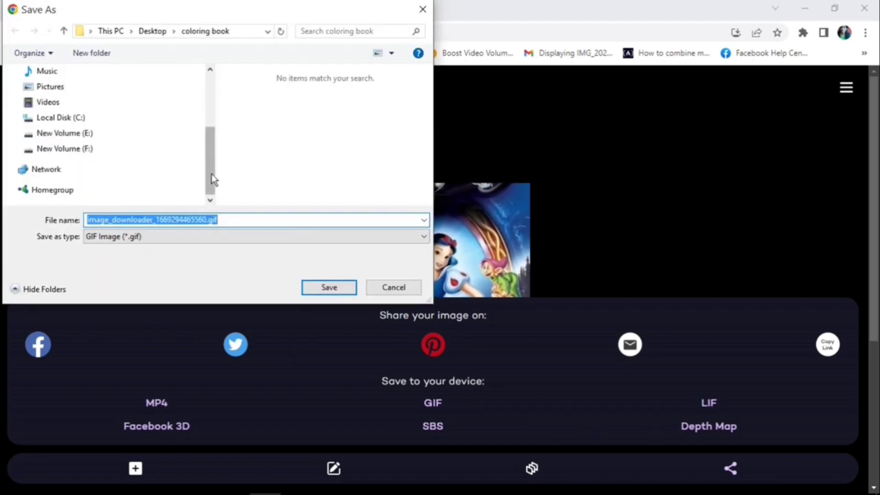
{"action": "left_click", "coordinate": [85, 148]}
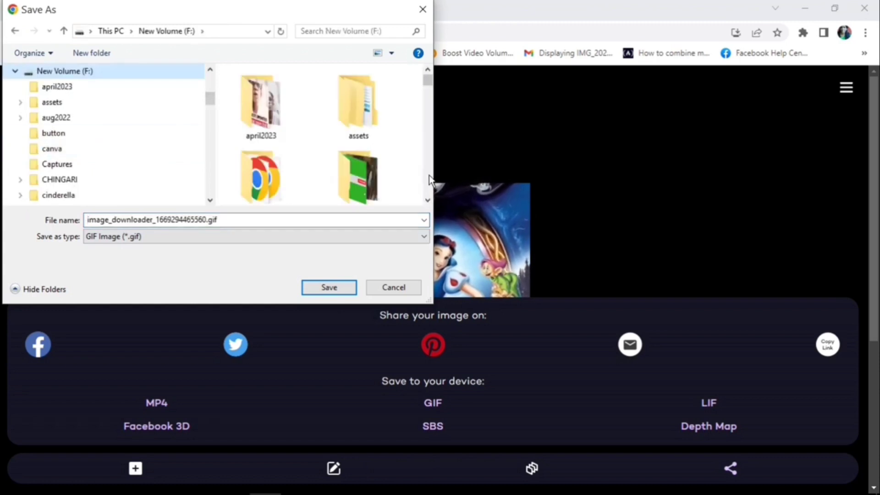
{"action": "scroll", "coordinate": [428, 176], "scroll_direction": "down", "scroll_amount": 4}
{"action": "scroll", "coordinate": [429, 177], "scroll_direction": "down", "scroll_amount": 10}
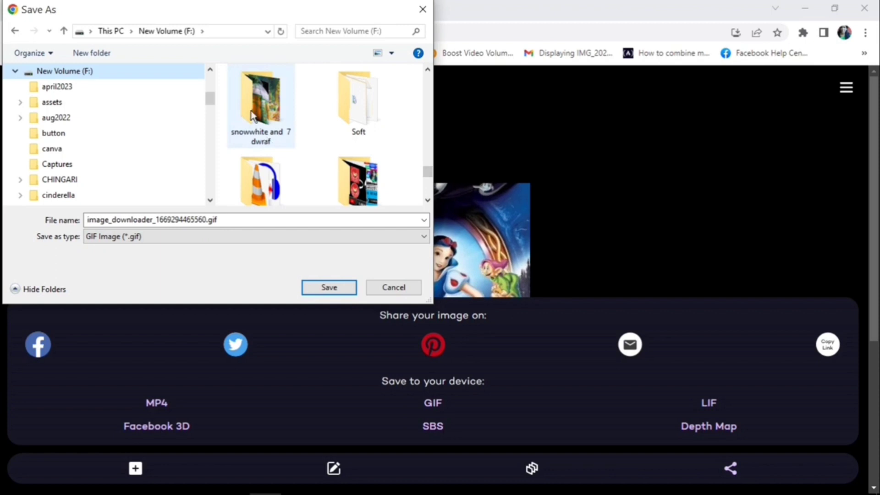
{"action": "double_click", "coordinate": [268, 138]}
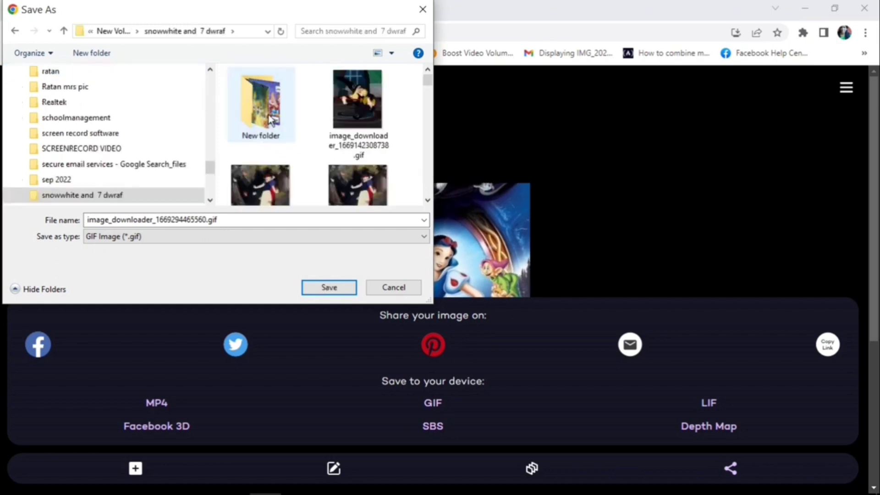
{"action": "double_click", "coordinate": [268, 120]}
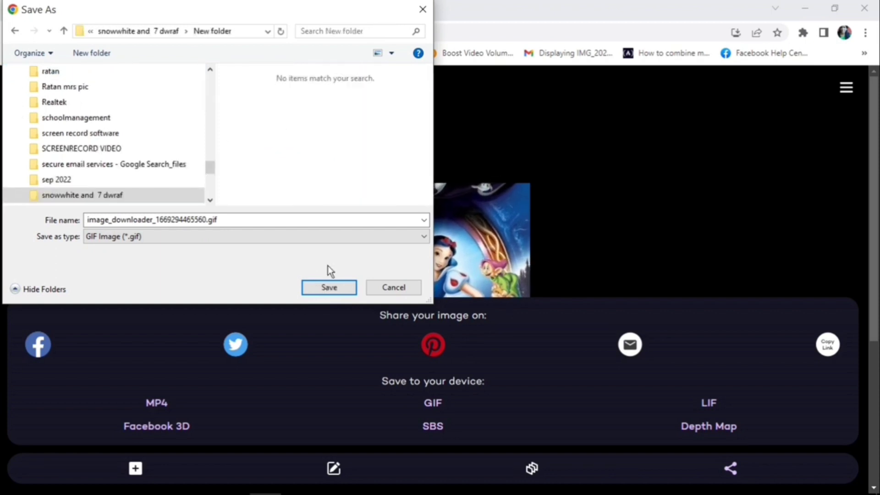
{"action": "left_click", "coordinate": [329, 287]}
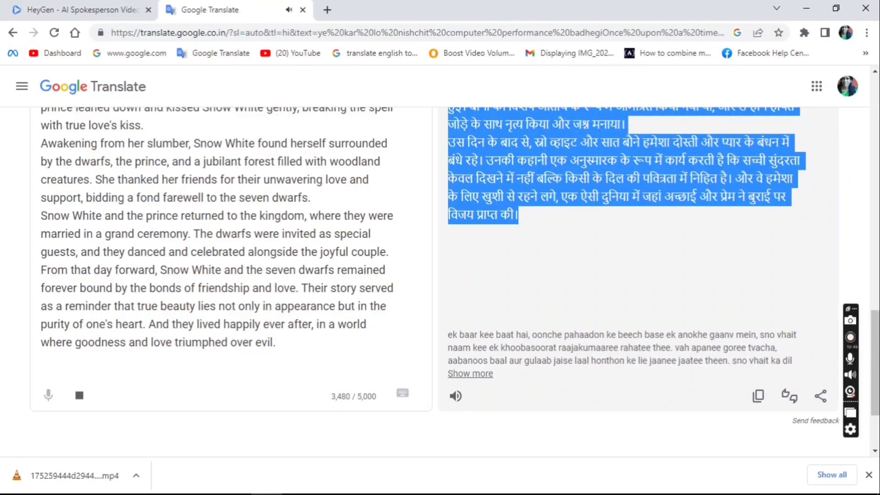
In Google Translate, review the Snow White story and its Hindi translation back toward the beginning
{"action": "scroll", "coordinate": [440, 275], "scroll_direction": "up", "scroll_amount": 7}
{"action": "left_click", "coordinate": [877, 197]}
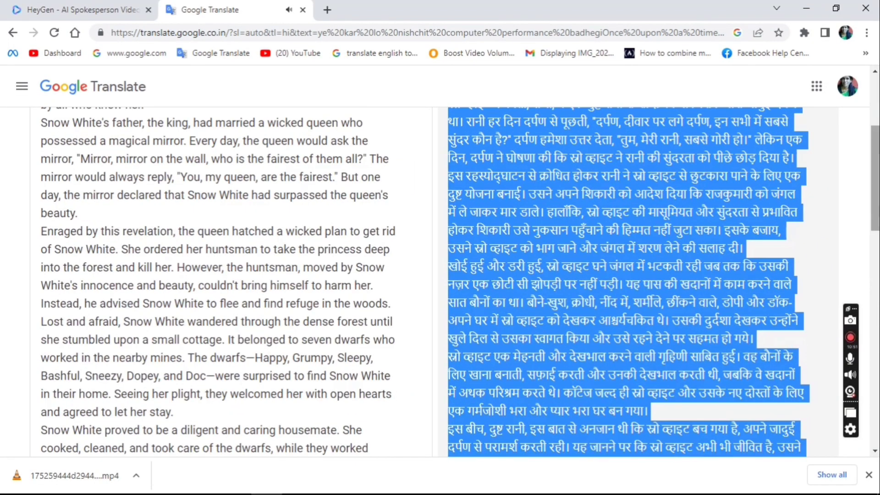
{"action": "left_click_drag", "start_coordinate": [877, 156], "coordinate": [878, 89]}
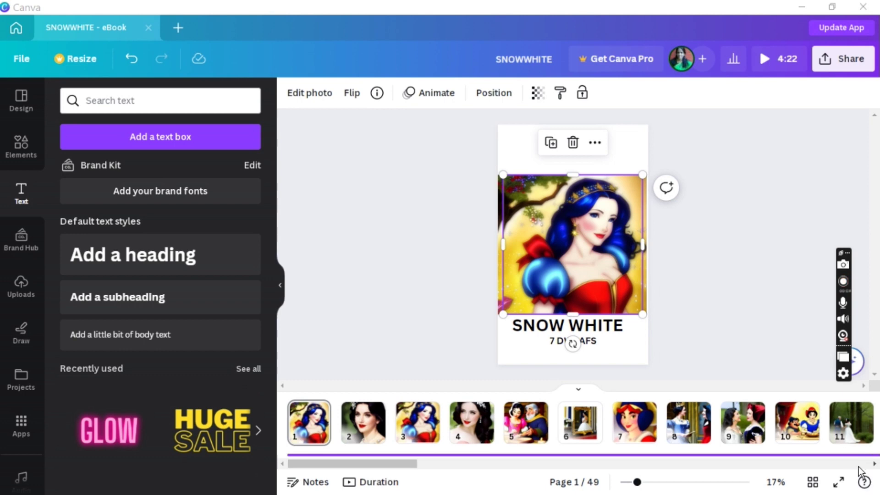
Switch to the SNOWWHITE eBook in Canva and look through all its page thumbnails to the last page and back
{"action": "scroll", "coordinate": [859, 468], "scroll_direction": "right", "scroll_amount": 10}
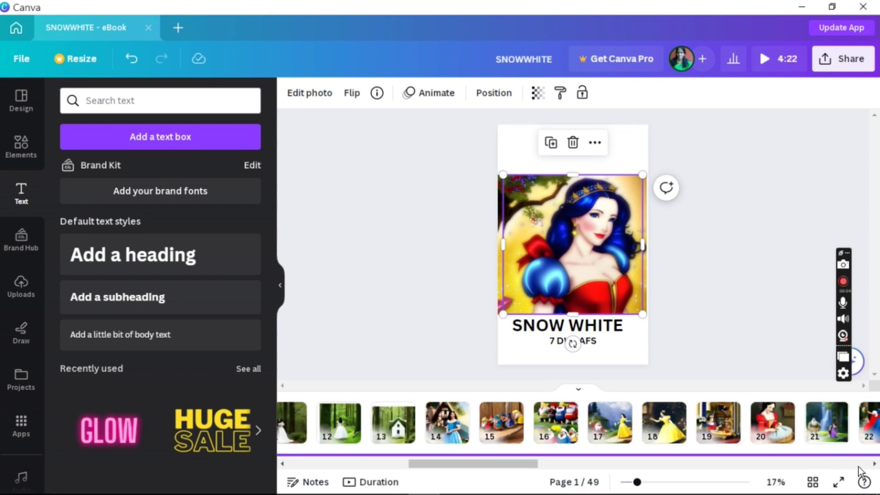
{"action": "scroll", "coordinate": [859, 471], "scroll_direction": "right", "scroll_amount": 10}
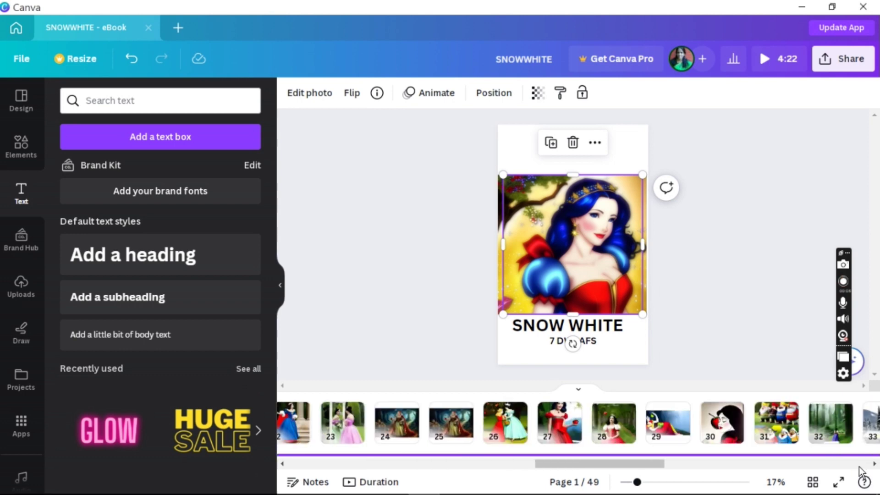
{"action": "scroll", "coordinate": [859, 471], "scroll_direction": "right", "scroll_amount": 8}
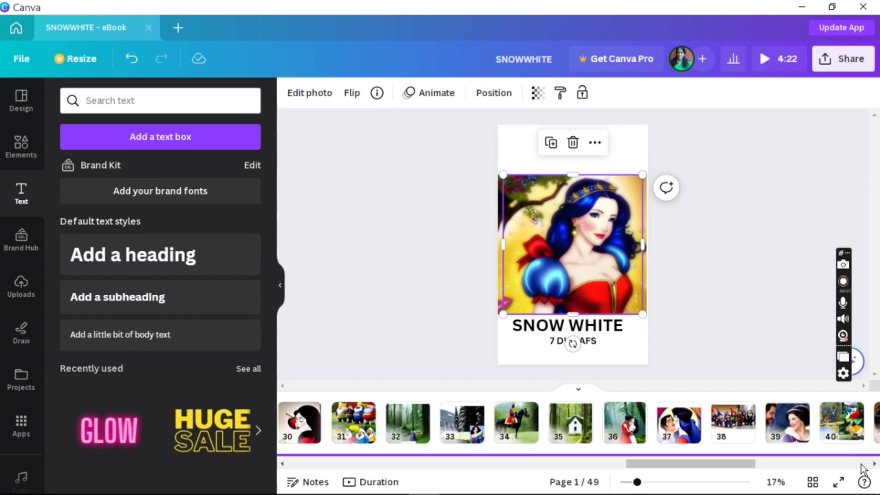
{"action": "scroll", "coordinate": [861, 470], "scroll_direction": "right", "scroll_amount": 8}
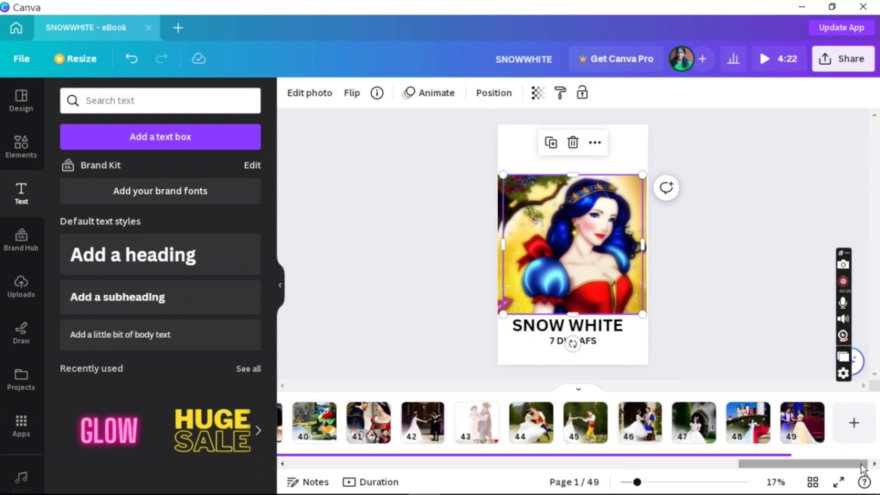
{"action": "left_click", "coordinate": [871, 464]}
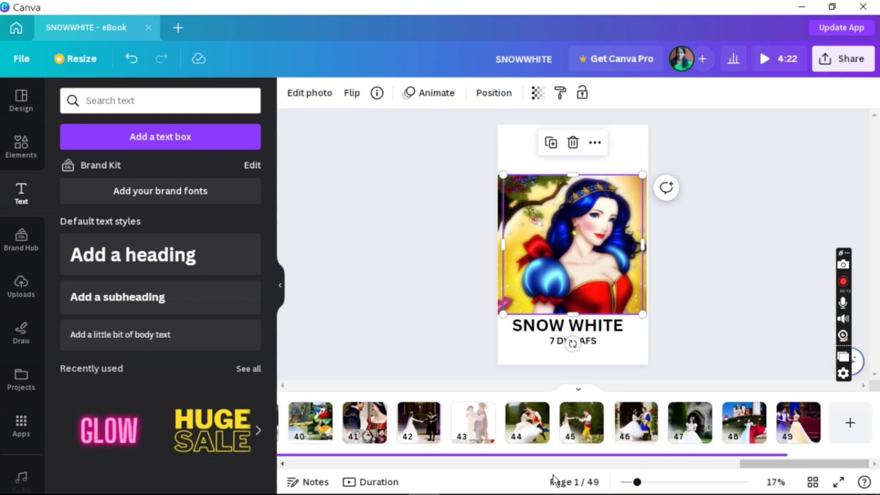
{"action": "mouse_move", "coordinate": [329, 494]}
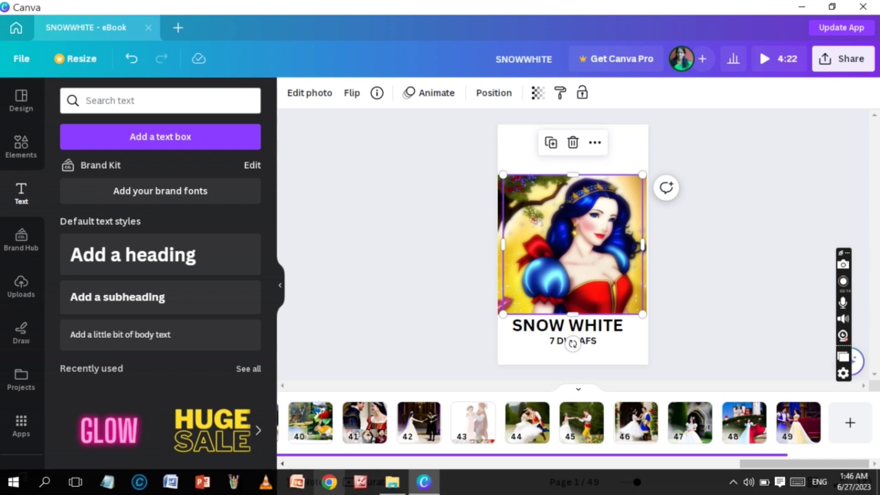
{"action": "left_click", "coordinate": [283, 464]}
{"action": "left_click", "coordinate": [291, 468]}
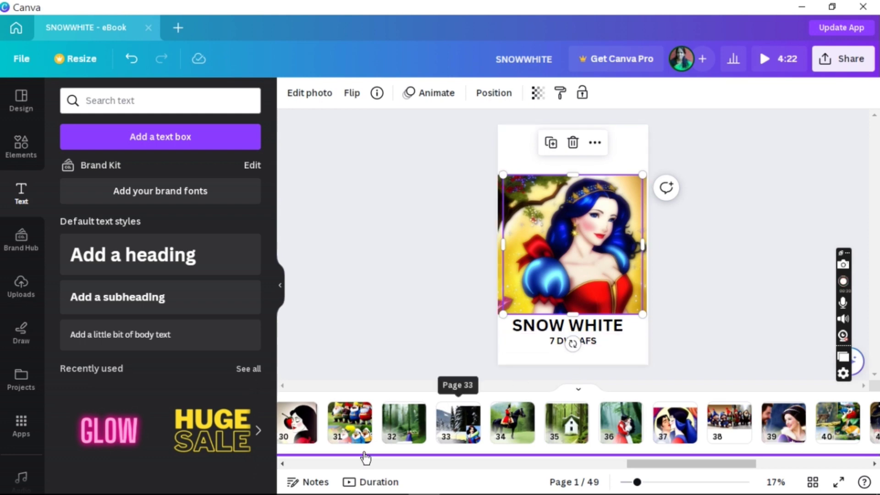
{"action": "left_click", "coordinate": [300, 463]}
{"action": "left_click", "coordinate": [301, 462]}
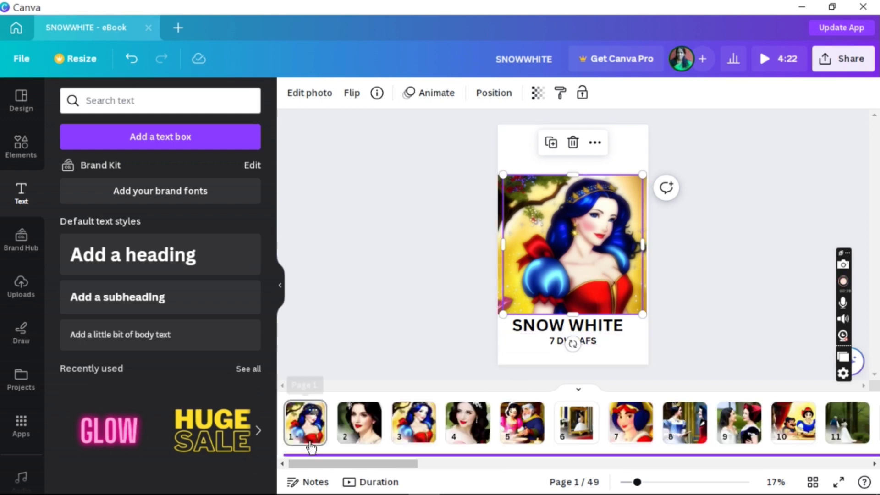
Try to place the uploaded Snow White portrait with blue sleeves on the cover page, and undo the change
{"action": "left_click", "coordinate": [22, 285]}
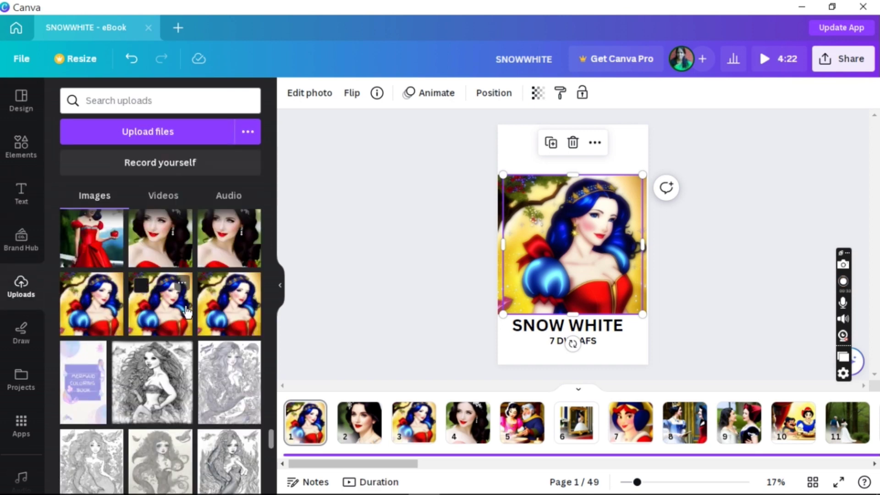
{"action": "left_click_drag", "start_coordinate": [186, 313], "coordinate": [555, 254]}
{"action": "key", "text": "ctrl+z"}
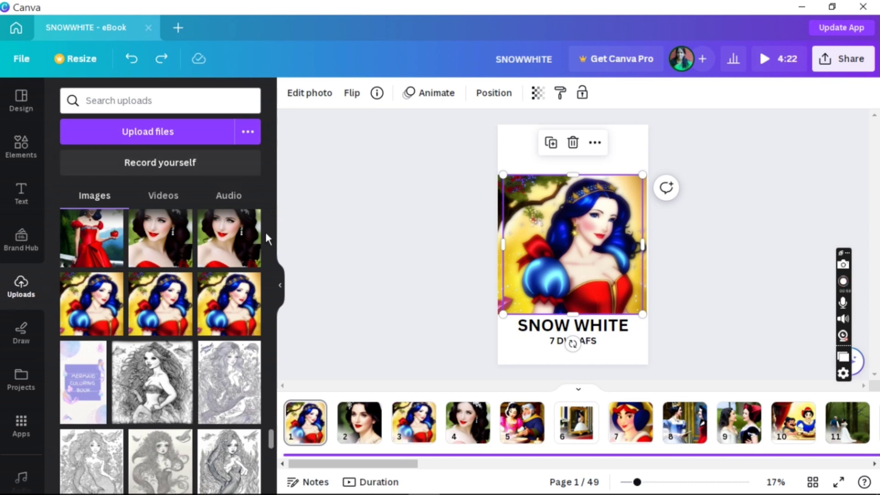
Find voiceover.mp3 among the uploaded audio files and add it as the audio track under the eBook pages
{"action": "scroll", "coordinate": [268, 282], "scroll_direction": "up", "scroll_amount": 5}
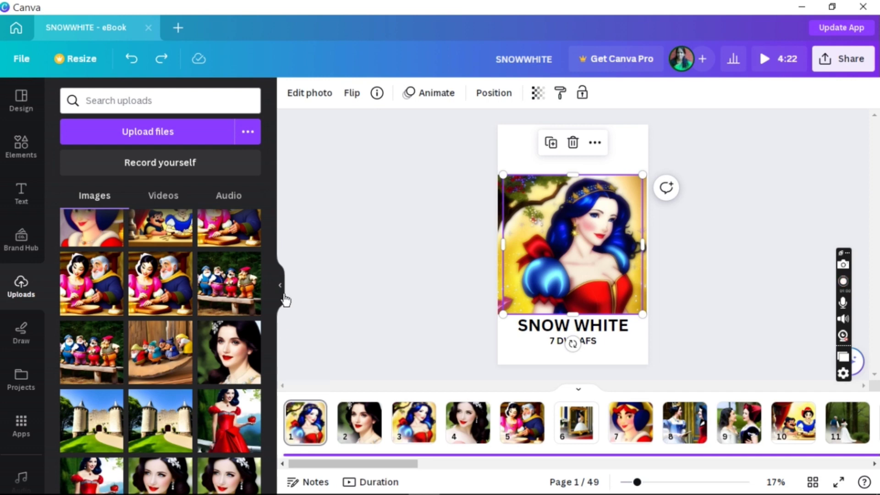
{"action": "scroll", "coordinate": [272, 279], "scroll_direction": "up", "scroll_amount": 3}
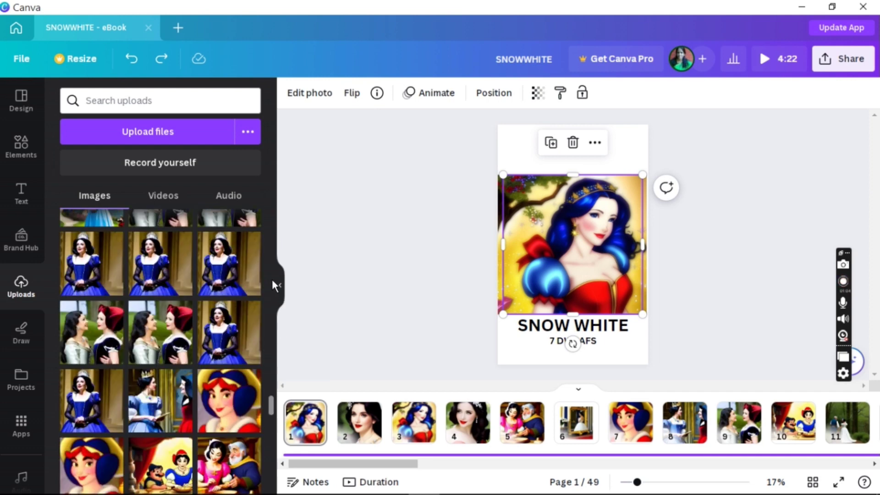
{"action": "scroll", "coordinate": [273, 284], "scroll_direction": "up", "scroll_amount": 3}
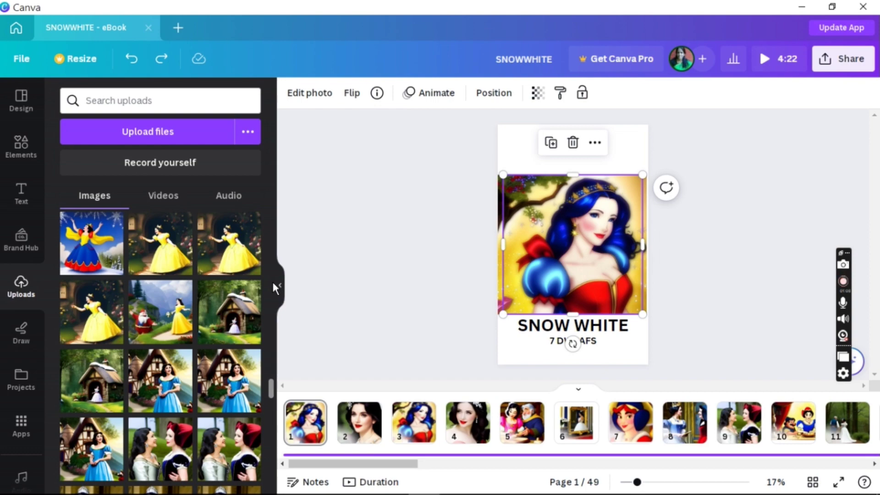
{"action": "scroll", "coordinate": [273, 288], "scroll_direction": "up", "scroll_amount": 10}
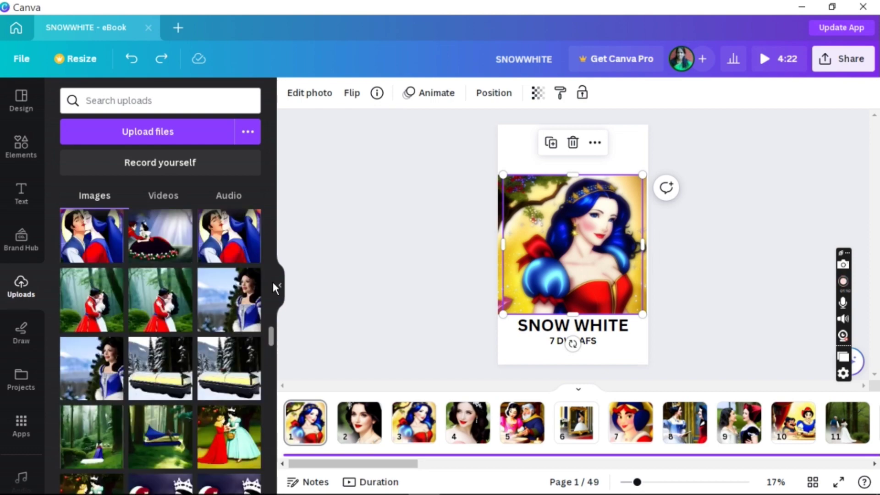
{"action": "left_click", "coordinate": [22, 480]}
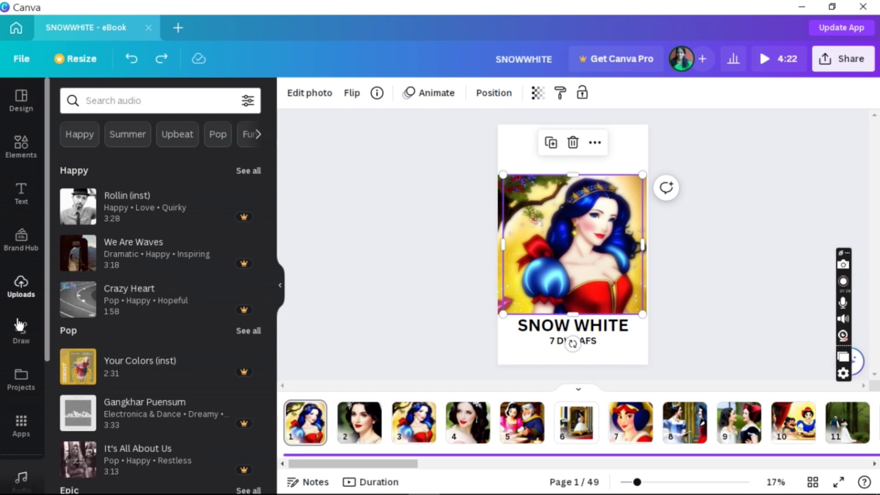
{"action": "left_click", "coordinate": [22, 284]}
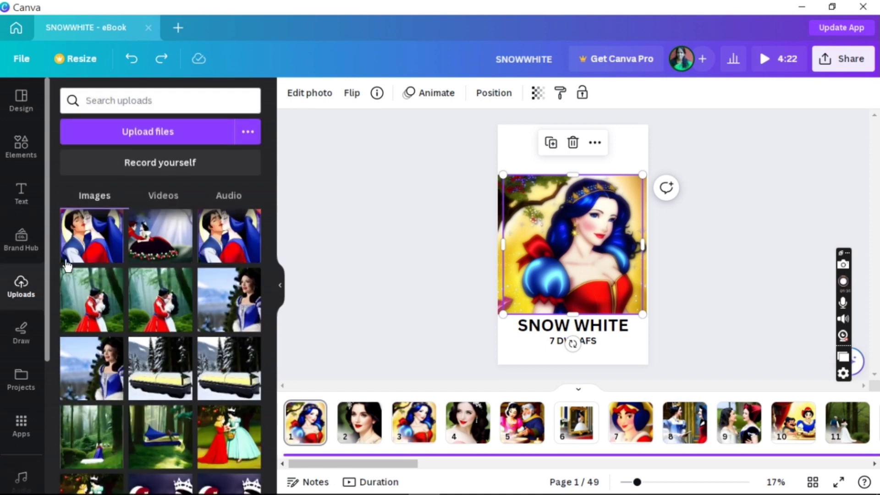
{"action": "left_click", "coordinate": [232, 200]}
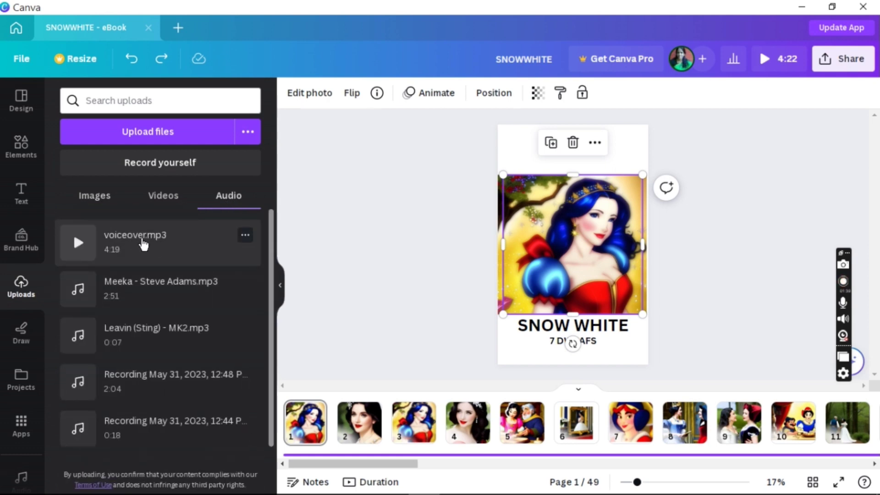
{"action": "left_click_drag", "start_coordinate": [142, 244], "coordinate": [469, 460]}
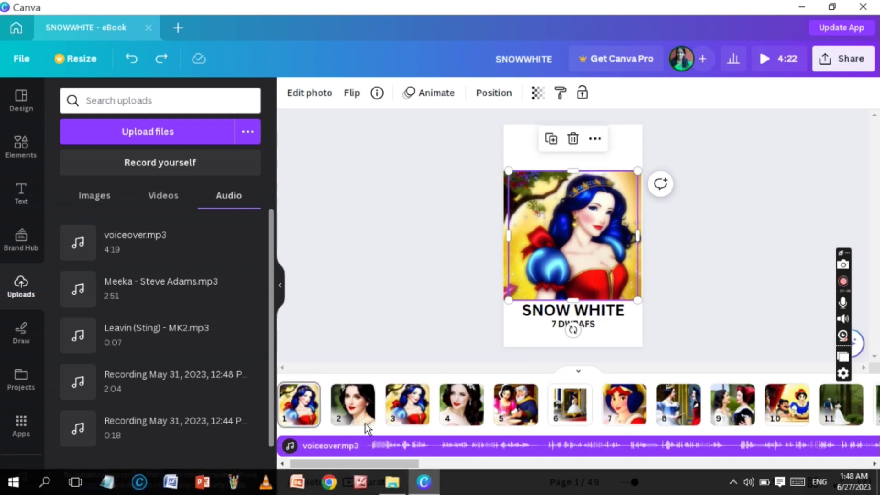
Play the full preview of the eBook with the voiceover, and return to the editor
{"action": "left_click", "coordinate": [761, 60]}
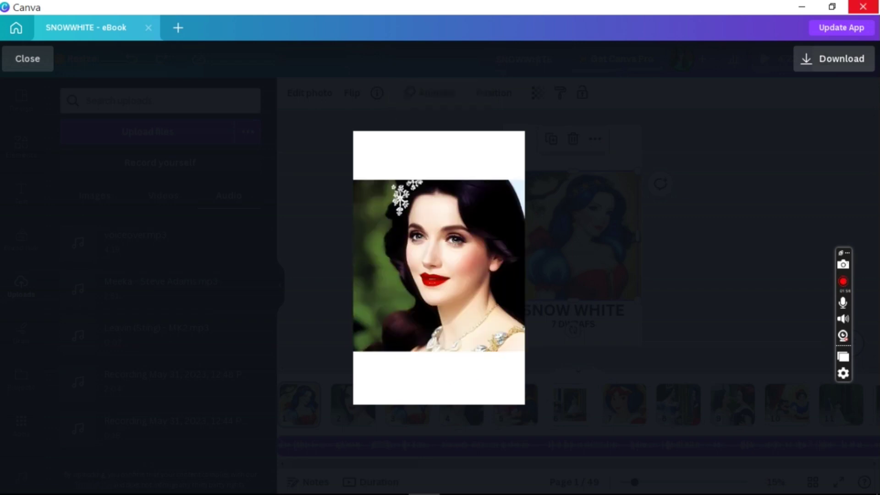
{"action": "mouse_move", "coordinate": [500, 147]}
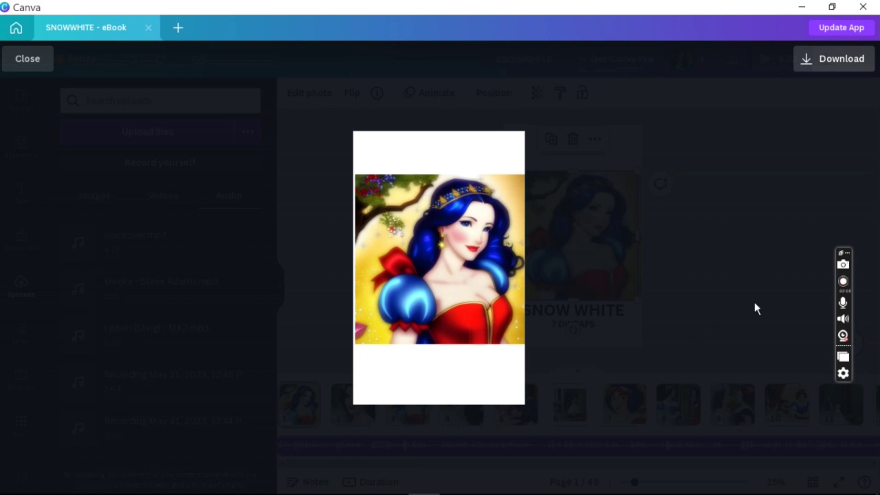
{"action": "left_click", "coordinate": [27, 62]}
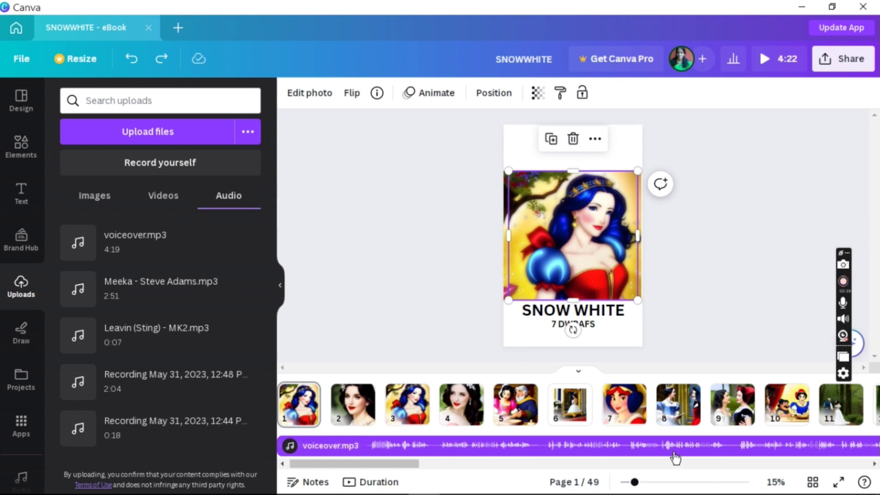
Download all 49 pages of the design as an MP4 video
{"action": "left_click", "coordinate": [830, 64]}
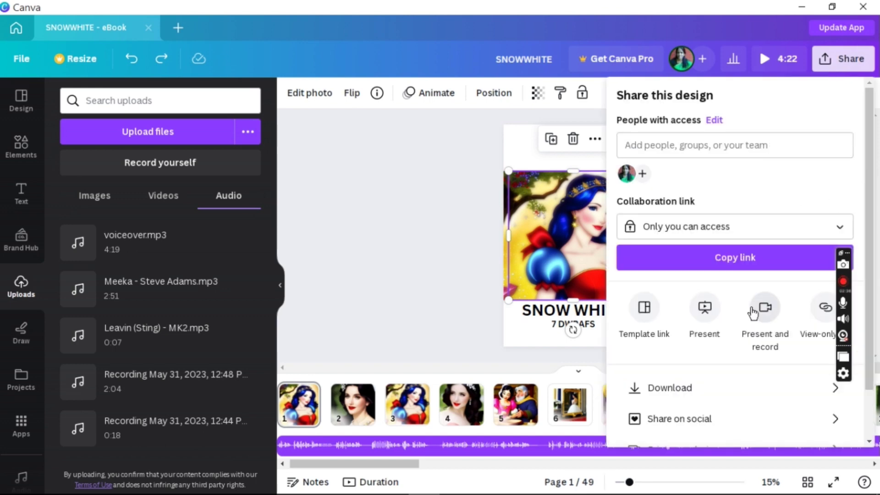
{"action": "left_click", "coordinate": [648, 389]}
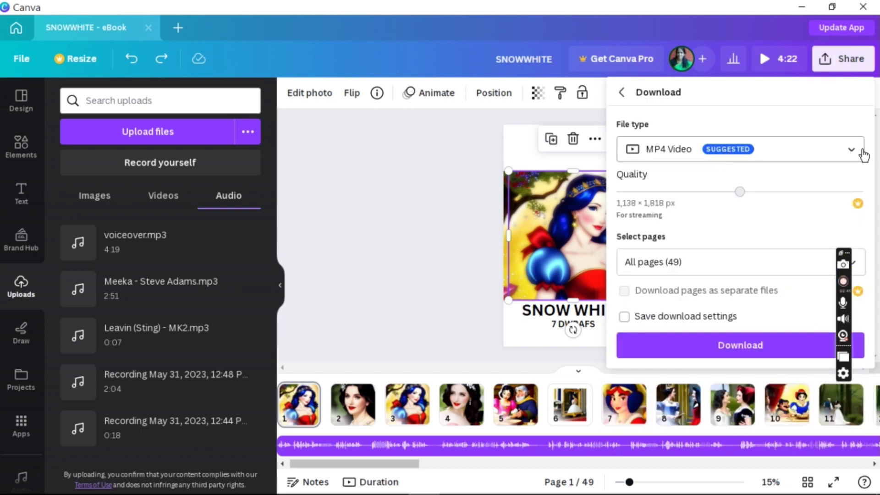
{"action": "left_click", "coordinate": [739, 349]}
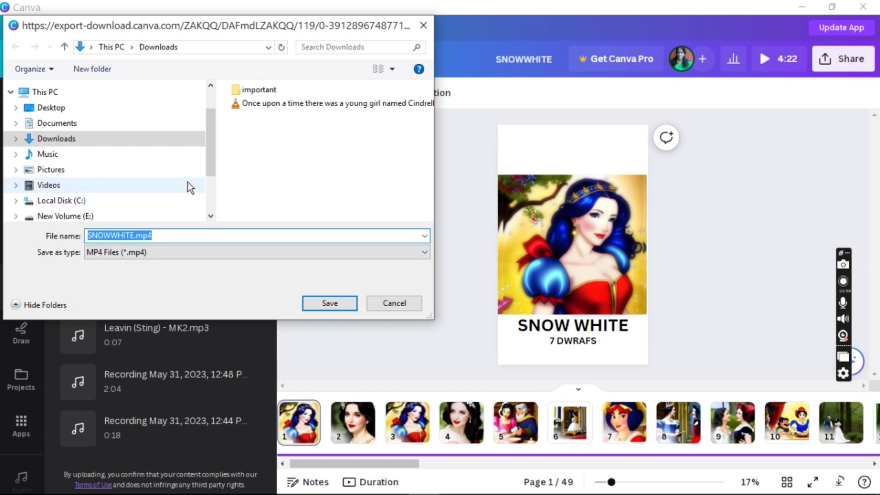
Save the video as "SNOWWHITEANIMATION WIT VOICE OVER.mp4" in the Desktop folder SNOWWHITE PH, and switch to that folder in File Explorer
{"action": "left_click", "coordinate": [65, 110]}
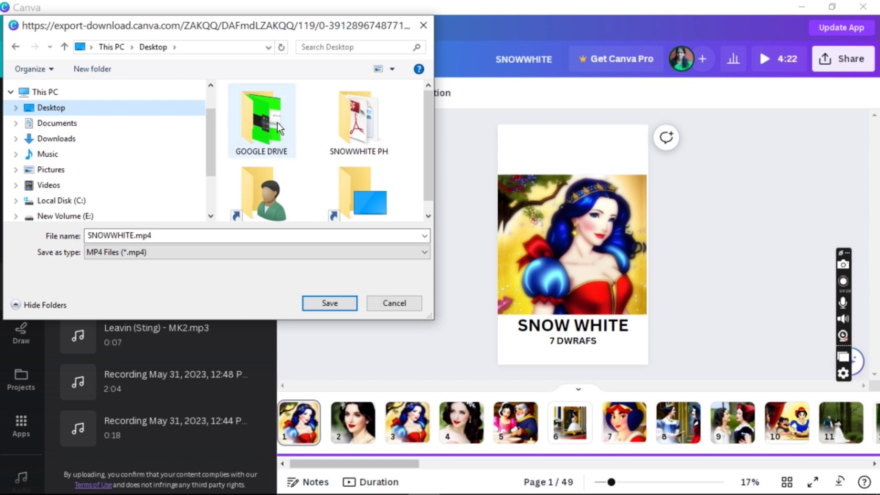
{"action": "left_click", "coordinate": [366, 117]}
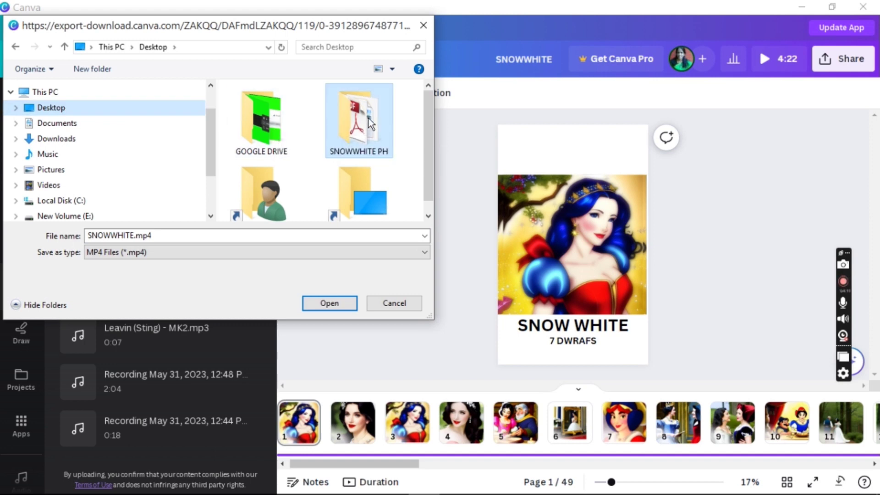
{"action": "double_click", "coordinate": [368, 118]}
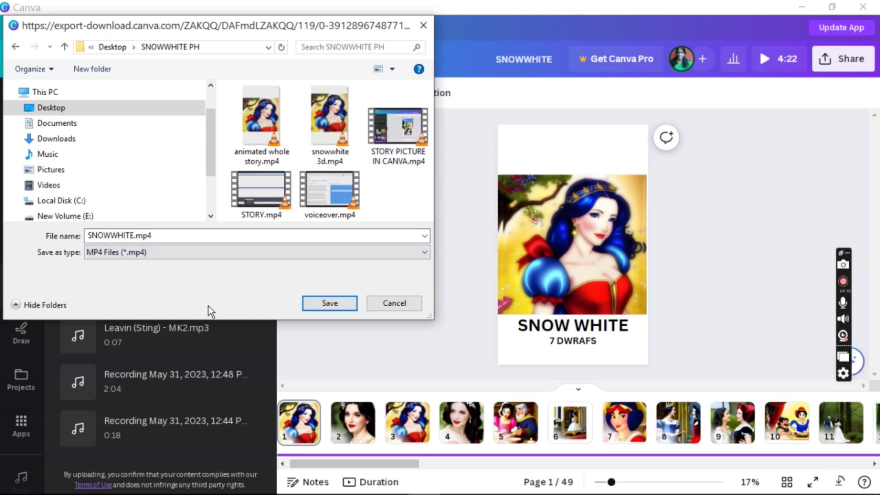
{"action": "left_click", "coordinate": [134, 235]}
{"action": "double_click", "coordinate": [134, 235]}
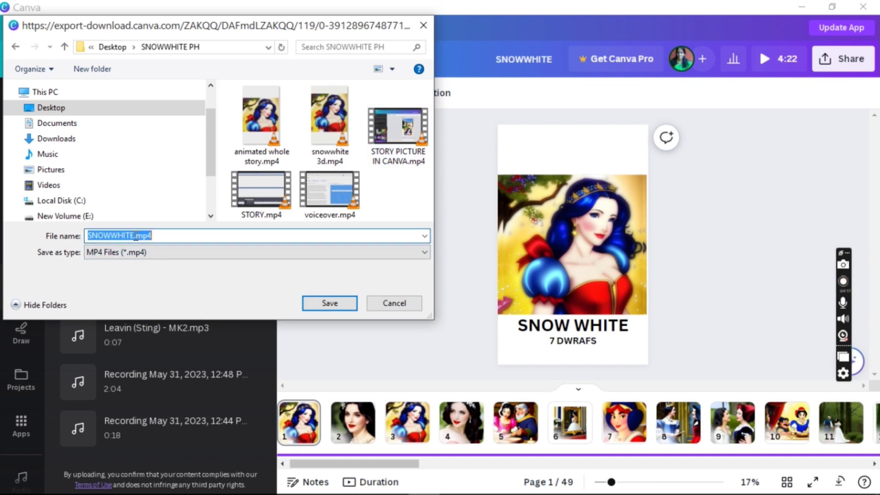
{"action": "left_click", "coordinate": [134, 234]}
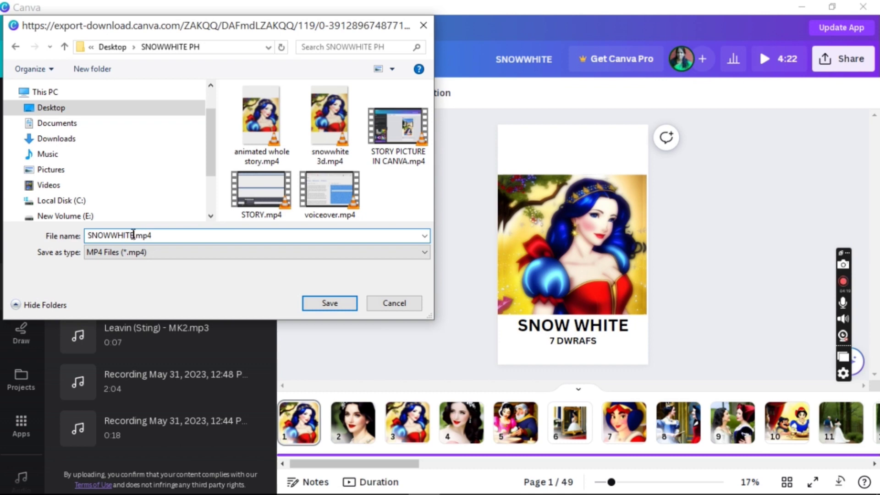
{"action": "type", "text": "ANIMATION "}
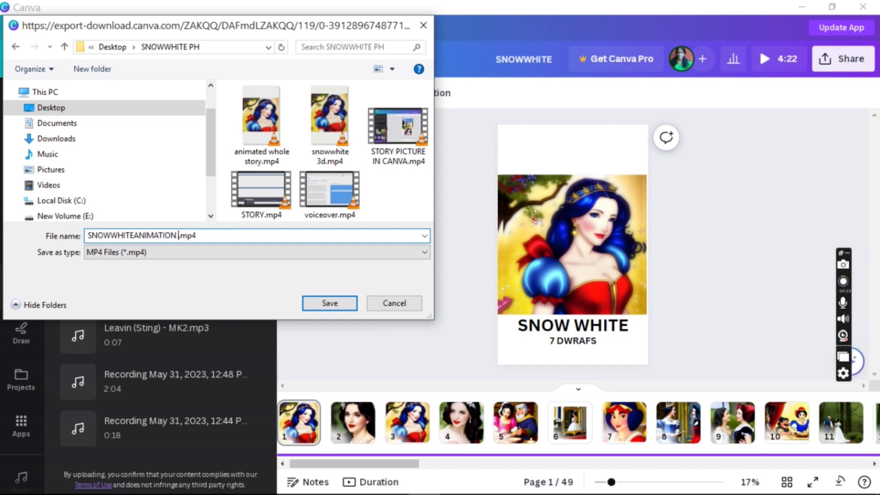
{"action": "type", "text": "WIT VOI"}
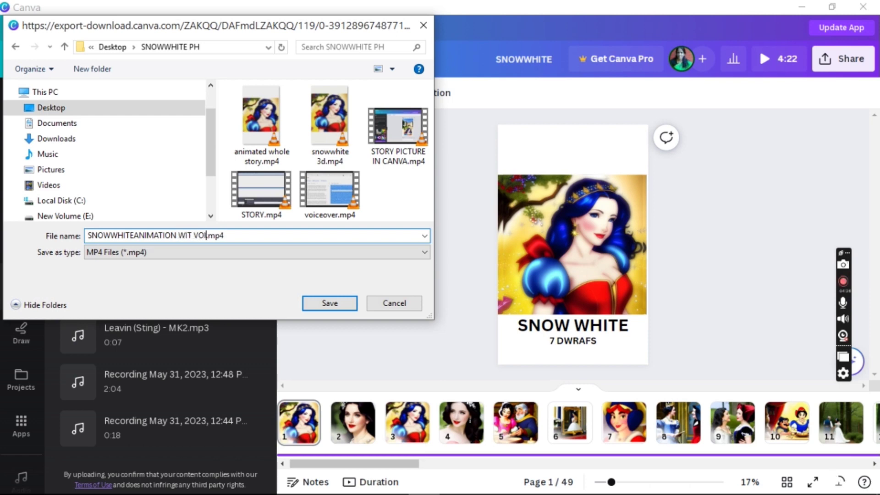
{"action": "type", "text": "CE OVER"}
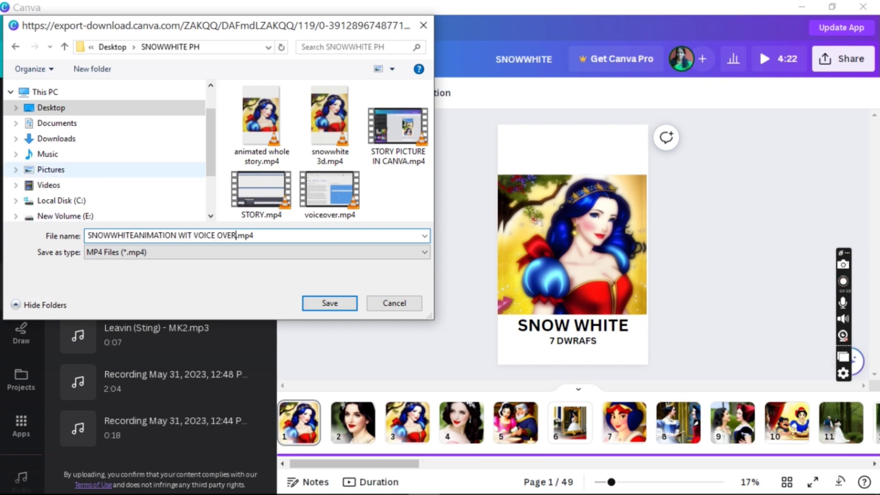
{"action": "left_click", "coordinate": [339, 303]}
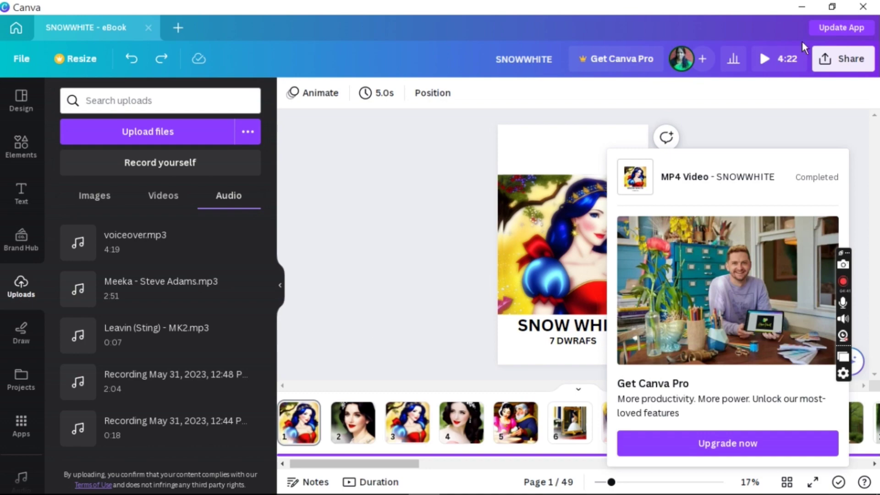
{"action": "left_click", "coordinate": [801, 6]}
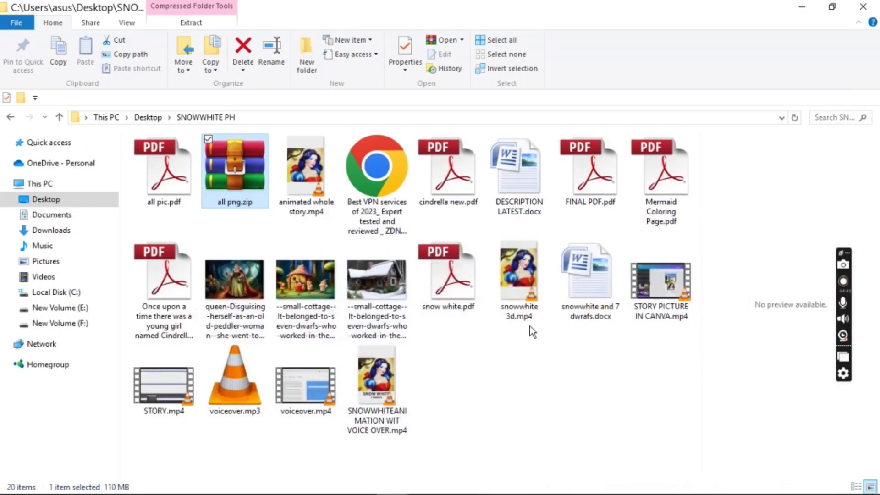